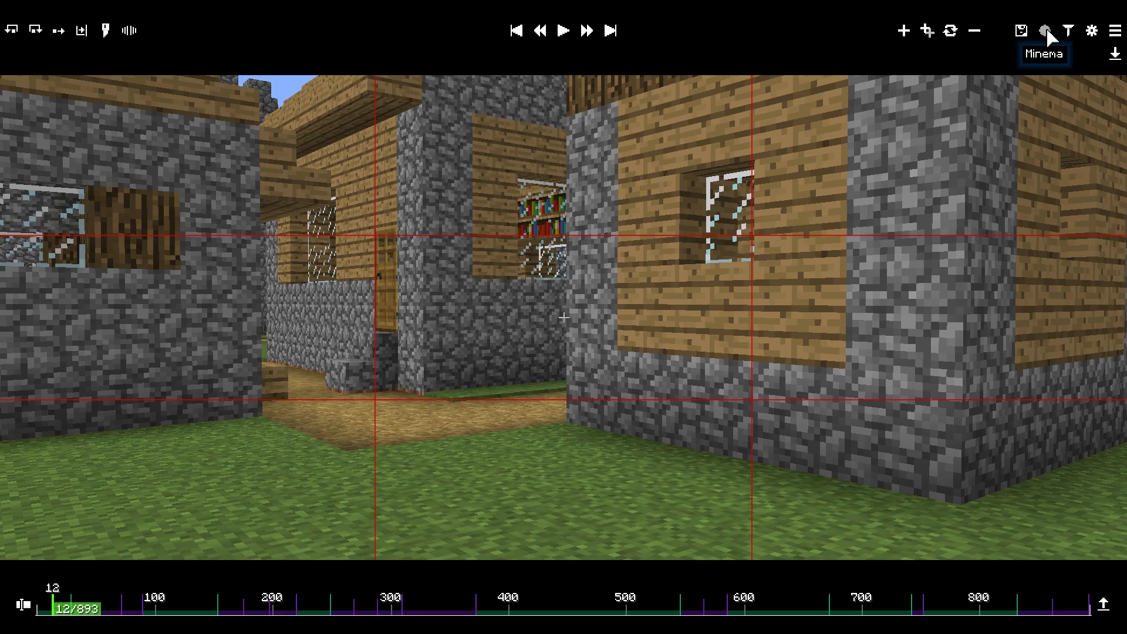
# Step: Enable tracking data export and the relative origin option in the Minema recording settings
pyautogui.click(1044, 30)
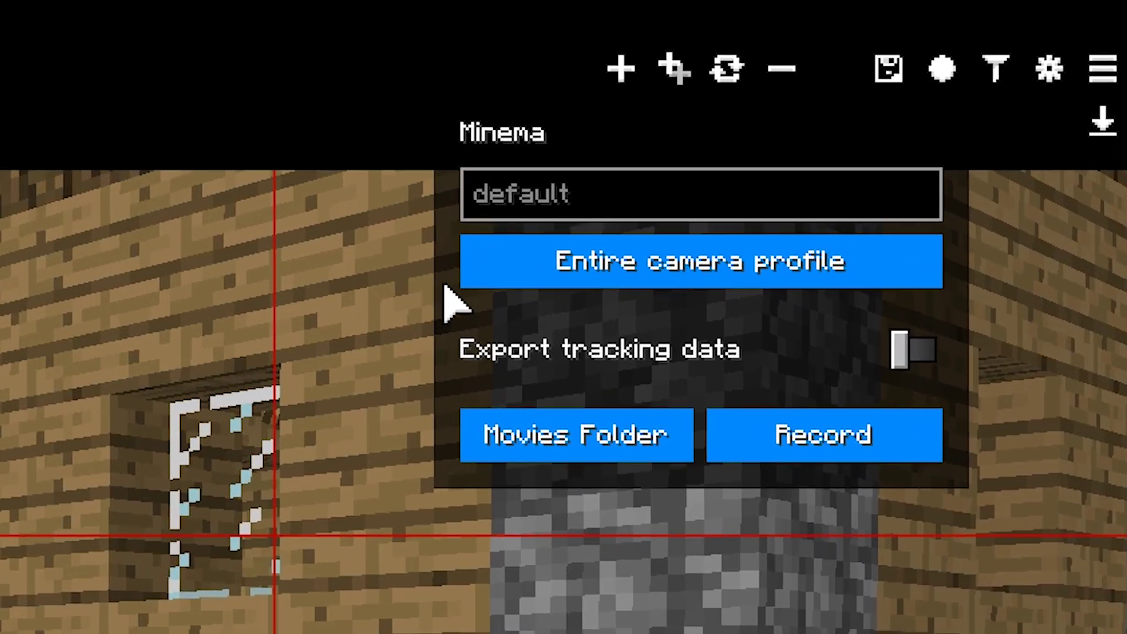
pyautogui.moveTo(651, 359)
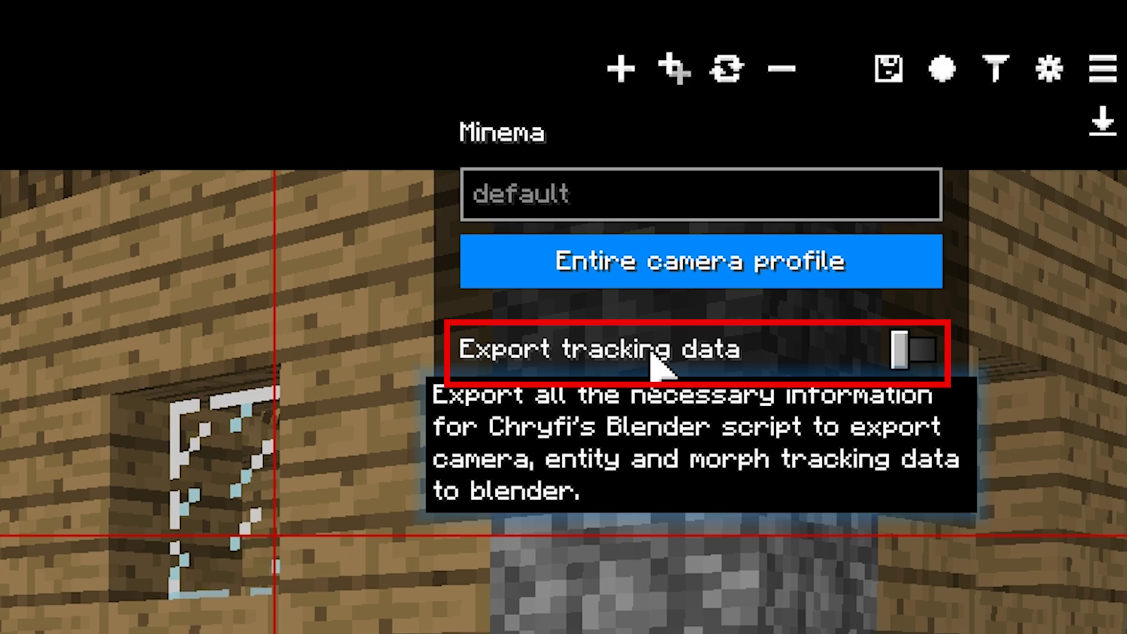
pyautogui.click(652, 361)
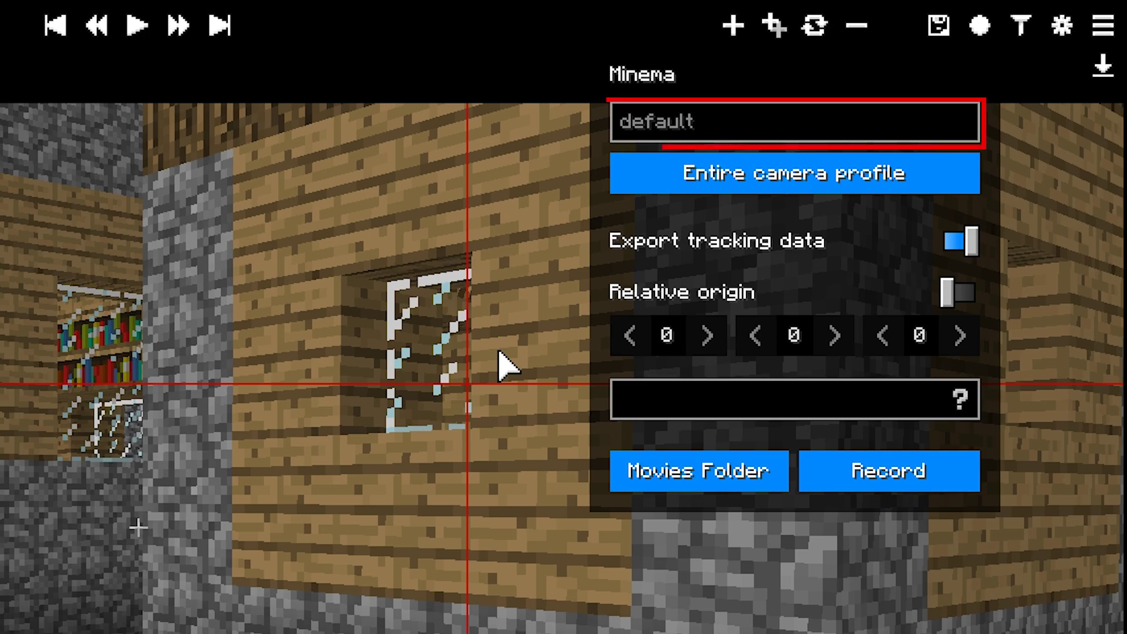
pyautogui.moveTo(684, 123)
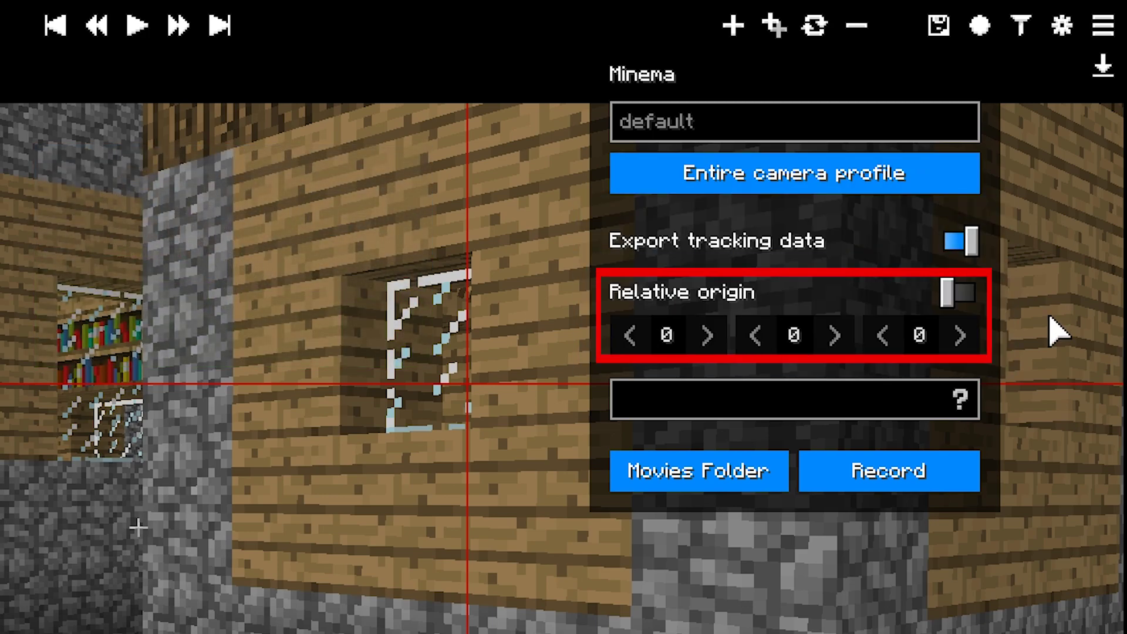
pyautogui.moveTo(956, 305)
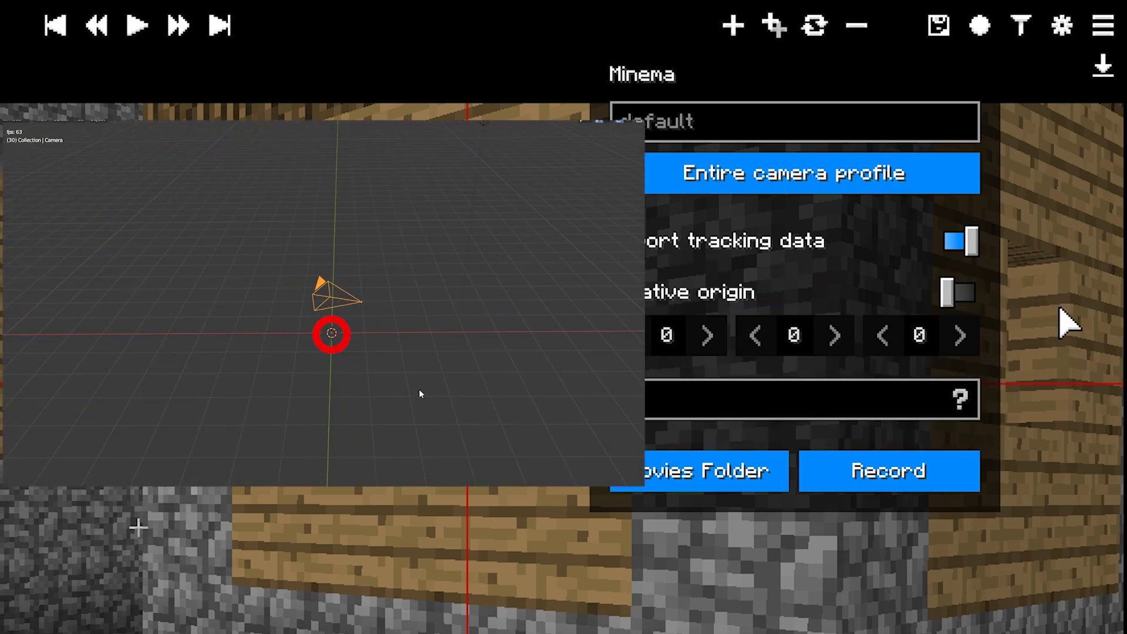
pyautogui.click(983, 281)
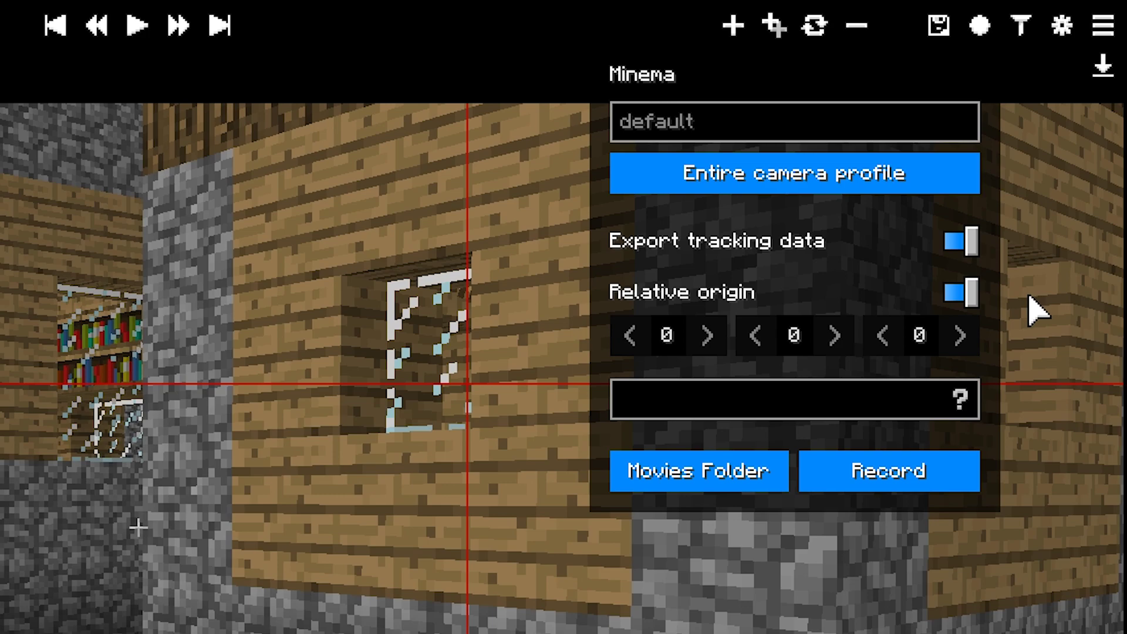
# Step: Set the relative origin to X 0.25, Y 1.25 and Z -35.35
pyautogui.click(679, 345)
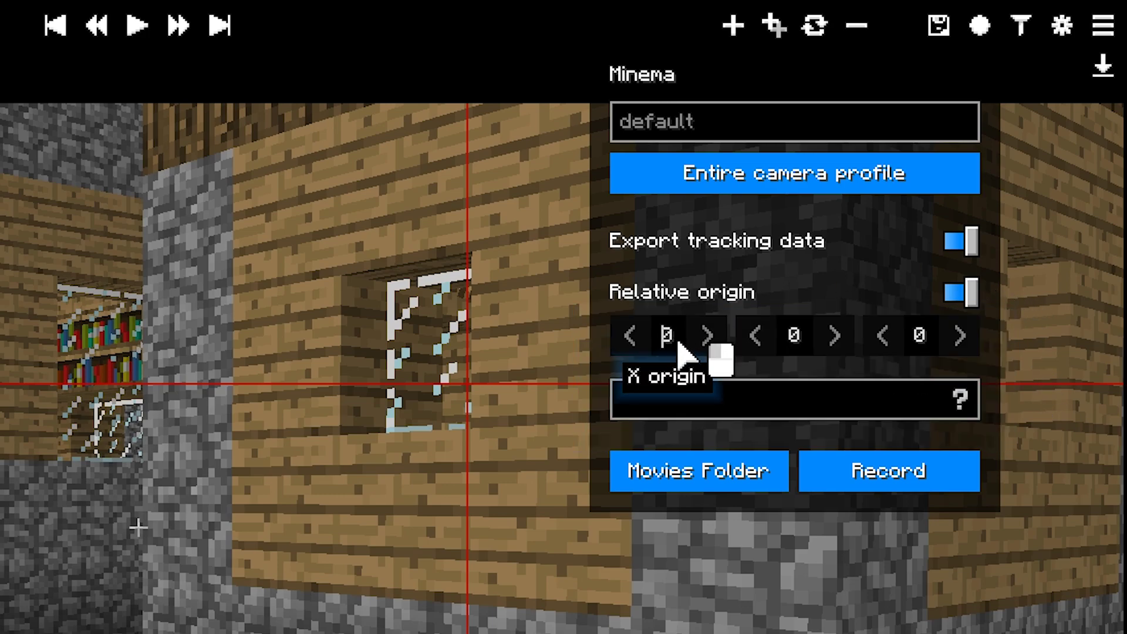
pyautogui.hotkey('ctrl', 'a')
pyautogui.write('0.25')
pyautogui.click(805, 340)
pyautogui.hotkey('ctrl', 'a')
pyautogui.write('0.25')
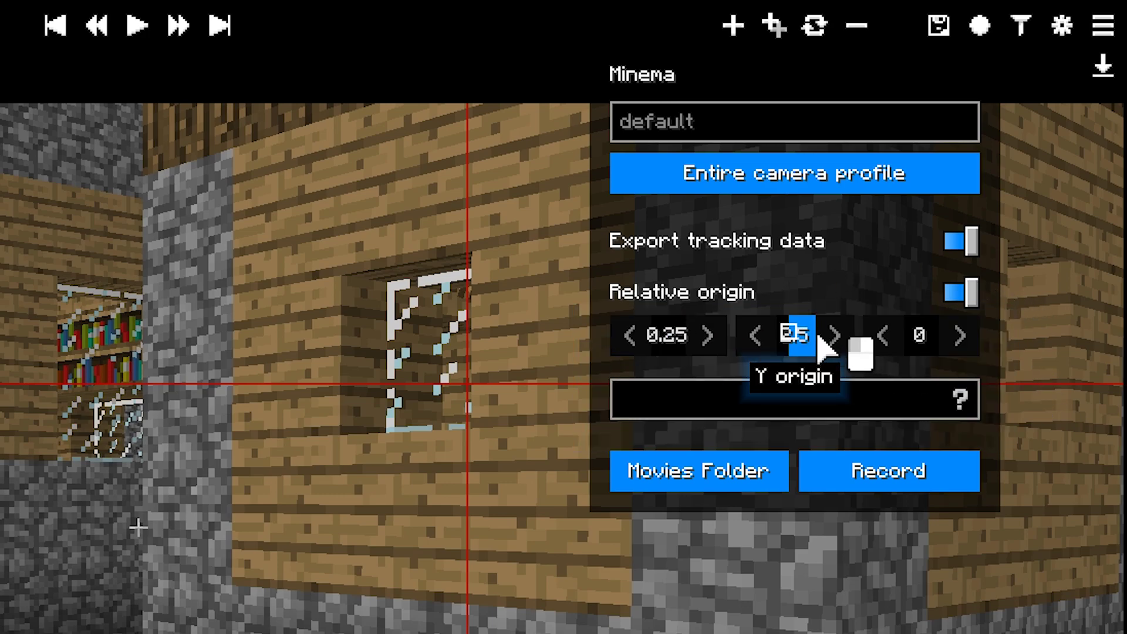
pyautogui.click(919, 336)
pyautogui.hotkey('ctrl', 'a')
pyautogui.write('-35.35')
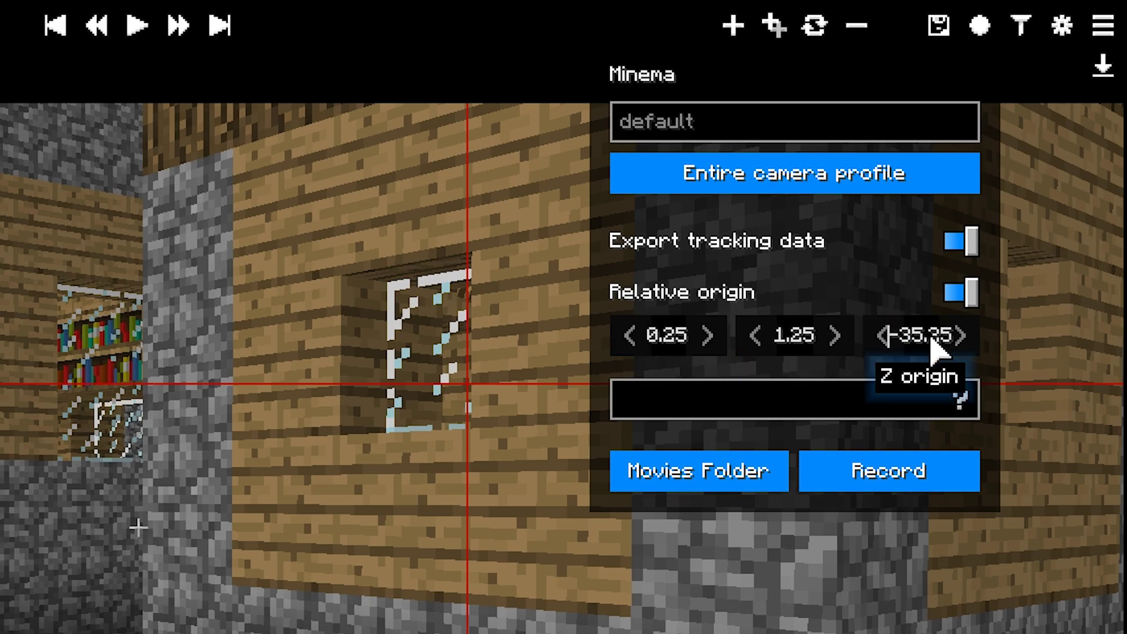
# Step: Set the relative origin's Z value to 123123 and its Y value to 12
pyautogui.hotkey('ctrl', 'a')
pyautogui.write('123123')
pyautogui.click(794, 346)
pyautogui.hotkey('ctrl', 'a')
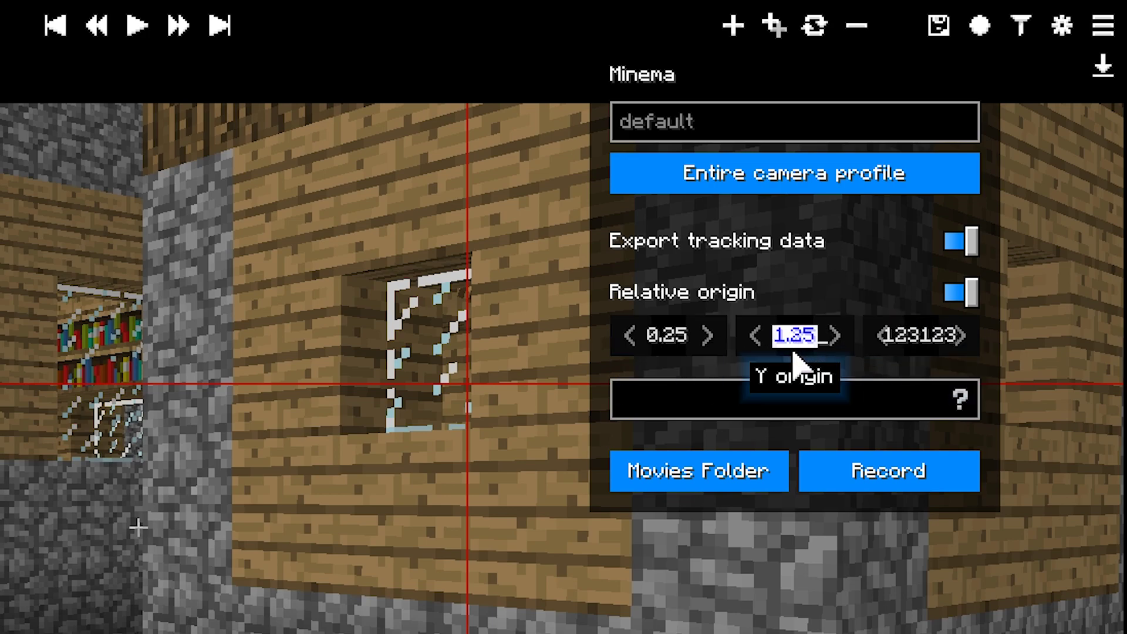
pyautogui.write('12')
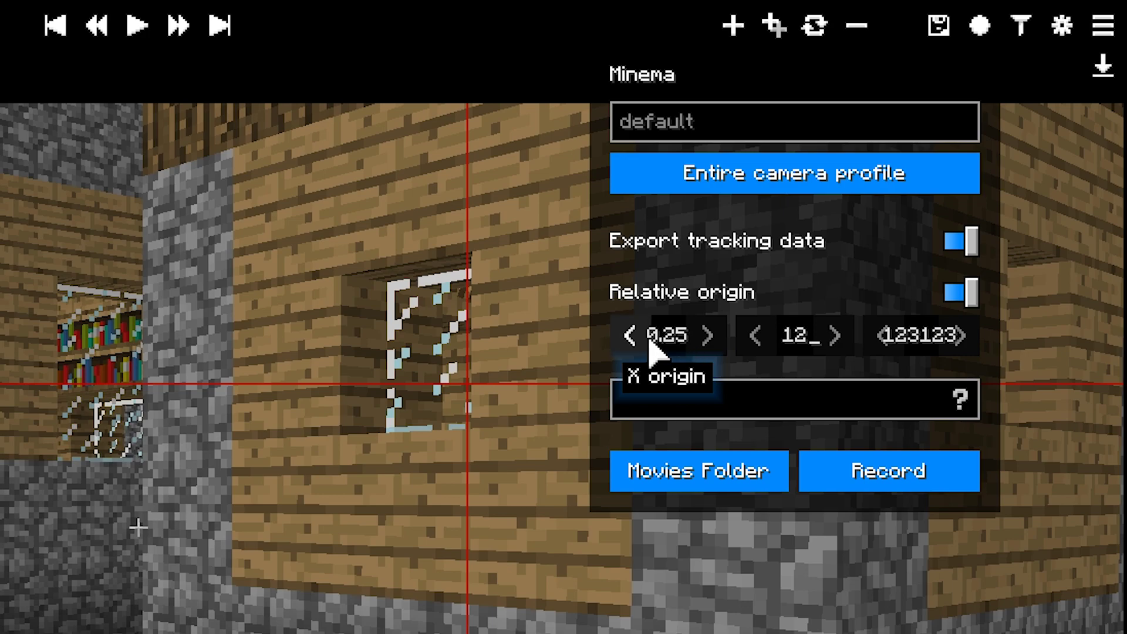
# Step: Reset the relative origin's X, Y and Z values to 0
pyautogui.click(933, 337)
pyautogui.hotkey('ctrl', 'a')
pyautogui.write('0')
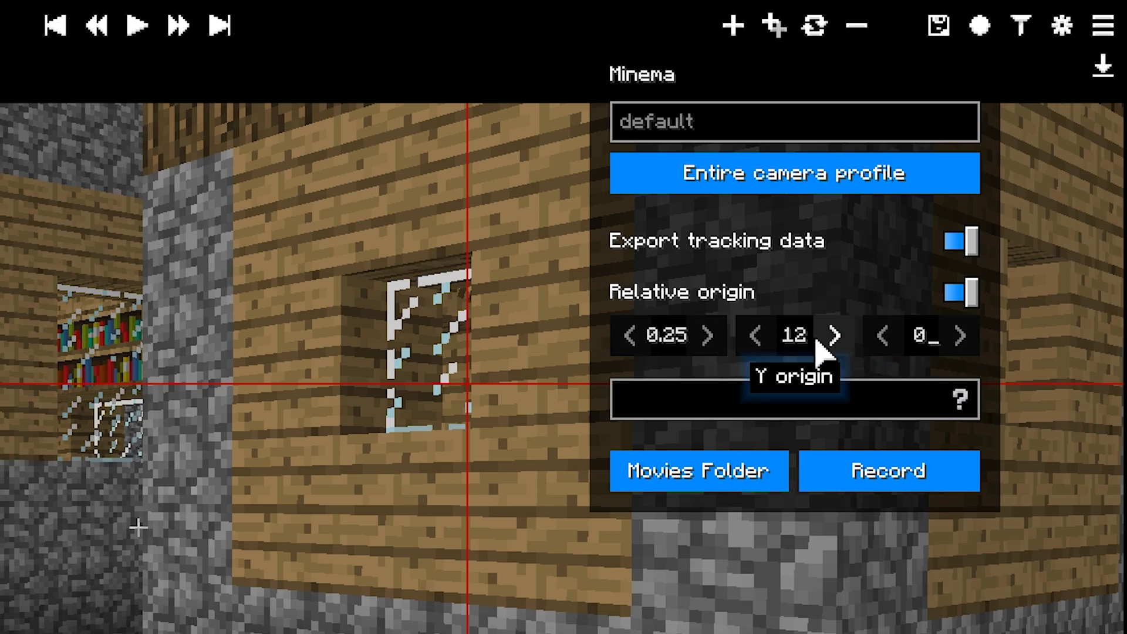
pyautogui.click(809, 335)
pyautogui.hotkey('ctrl', 'a')
pyautogui.write('0')
pyautogui.click(686, 345)
pyautogui.hotkey('ctrl', 'a')
pyautogui.write('0')
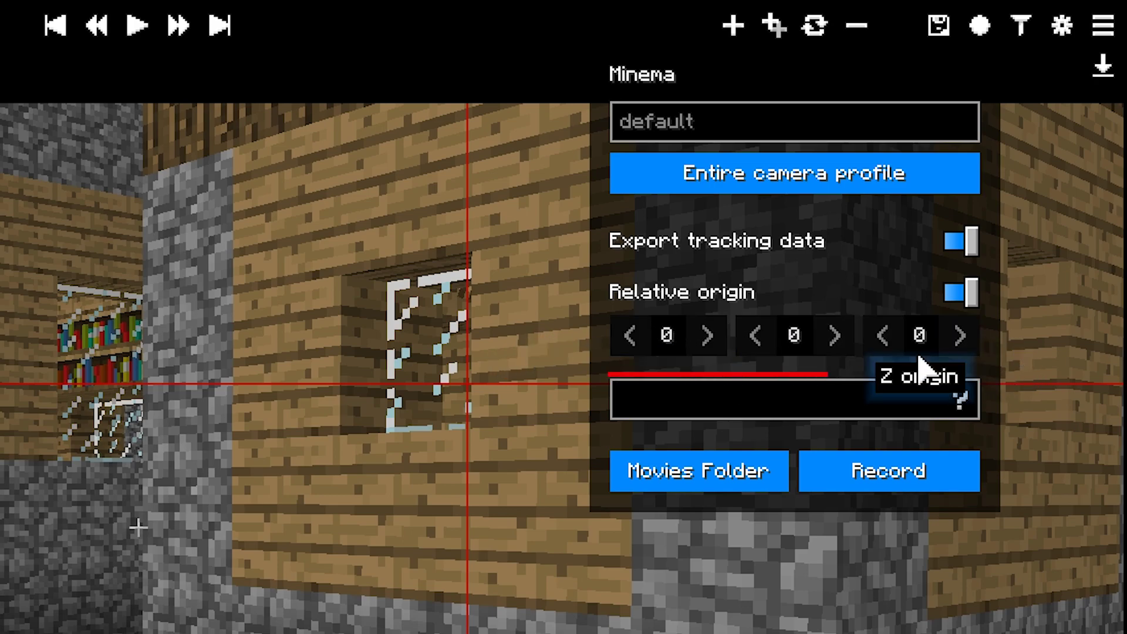
# Step: Enter "entity1 - entity2 - entity3" as the entity target selector for exporting entity movement
pyautogui.moveTo(657, 402)
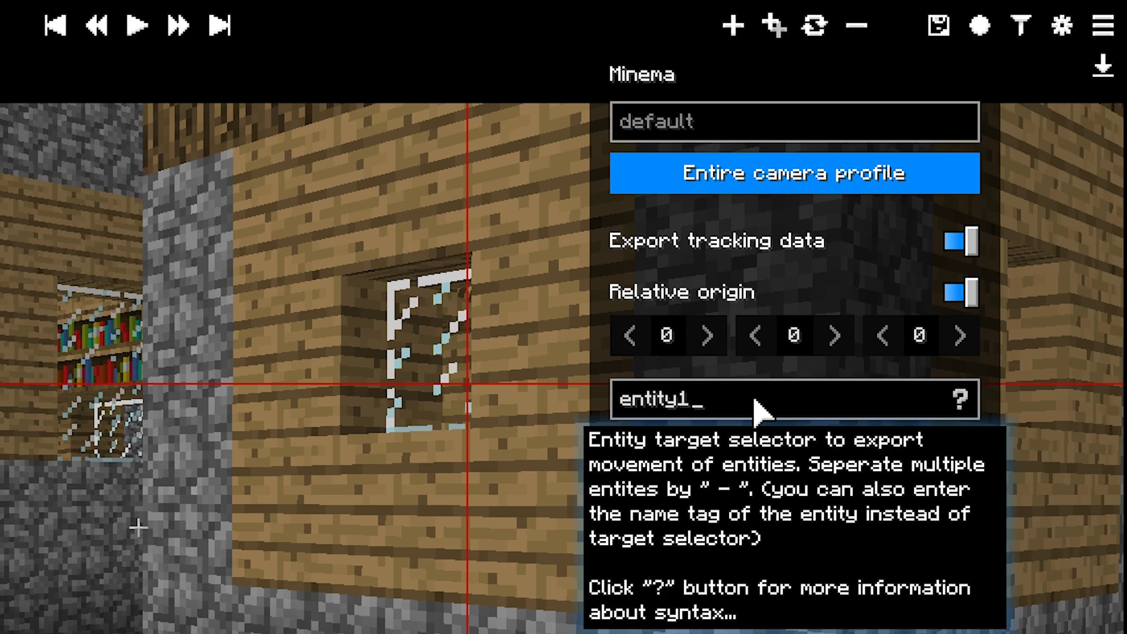
pyautogui.write('-')
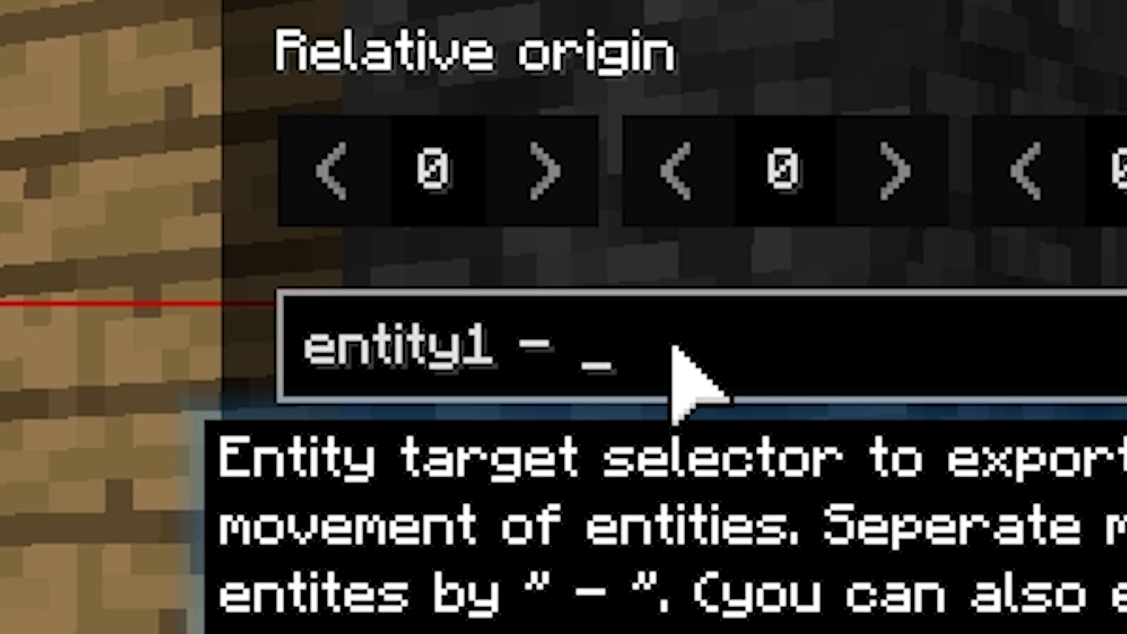
pyautogui.write(' entity2 - entity3')
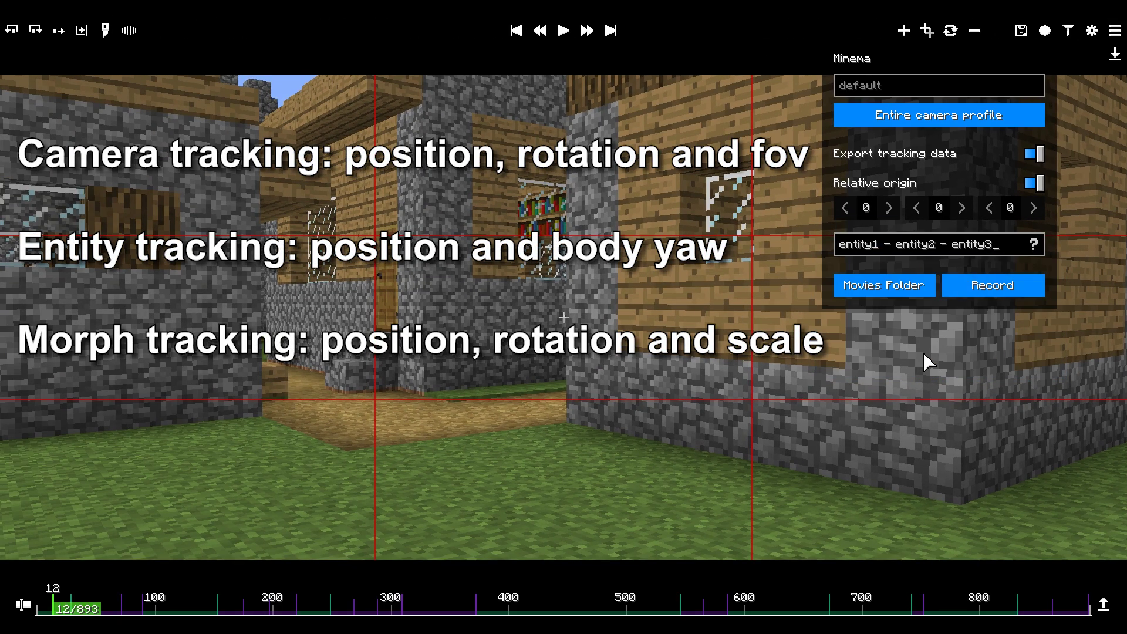
pyautogui.moveTo(981, 252)
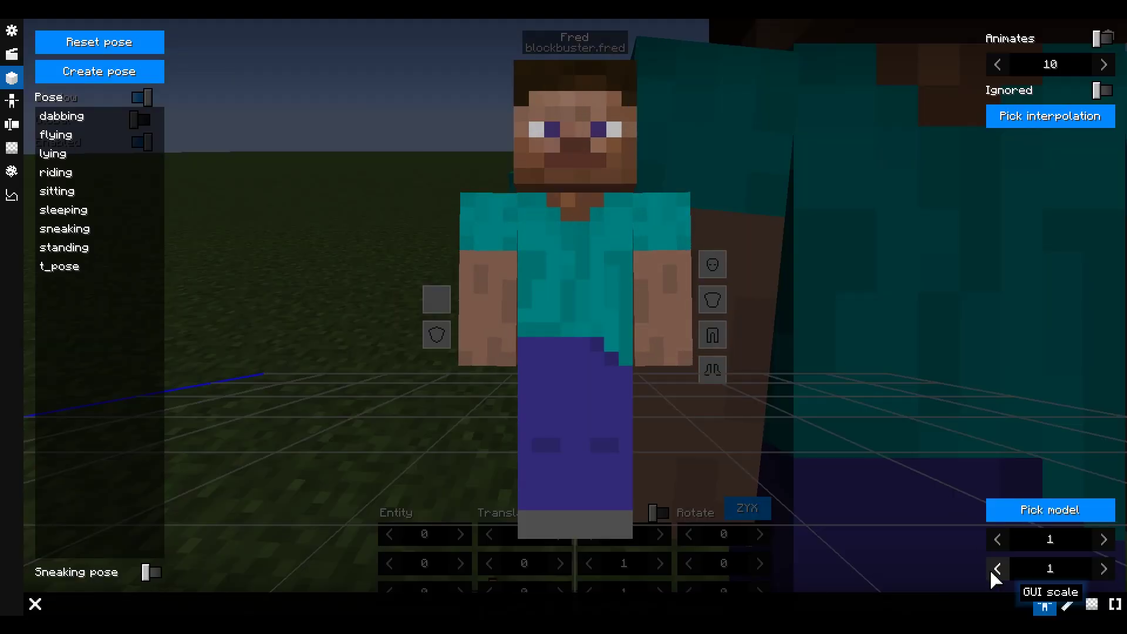
# Step: Attach a tracker morph as a body part to the head of the Fred model and open its settings
pyautogui.click(1067, 604)
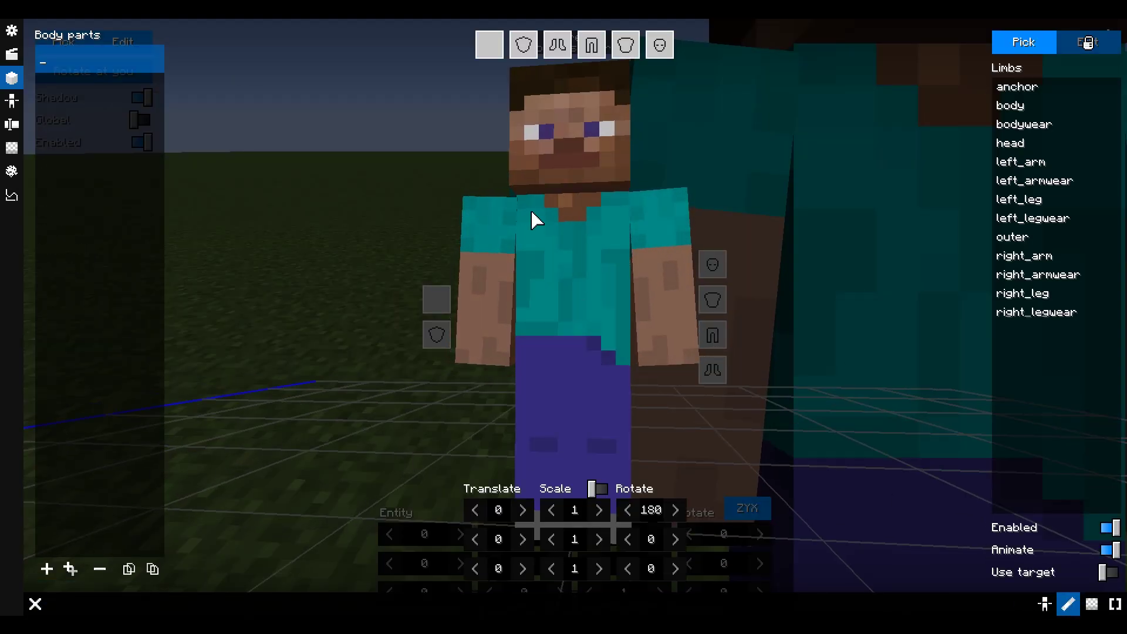
pyautogui.click(590, 175)
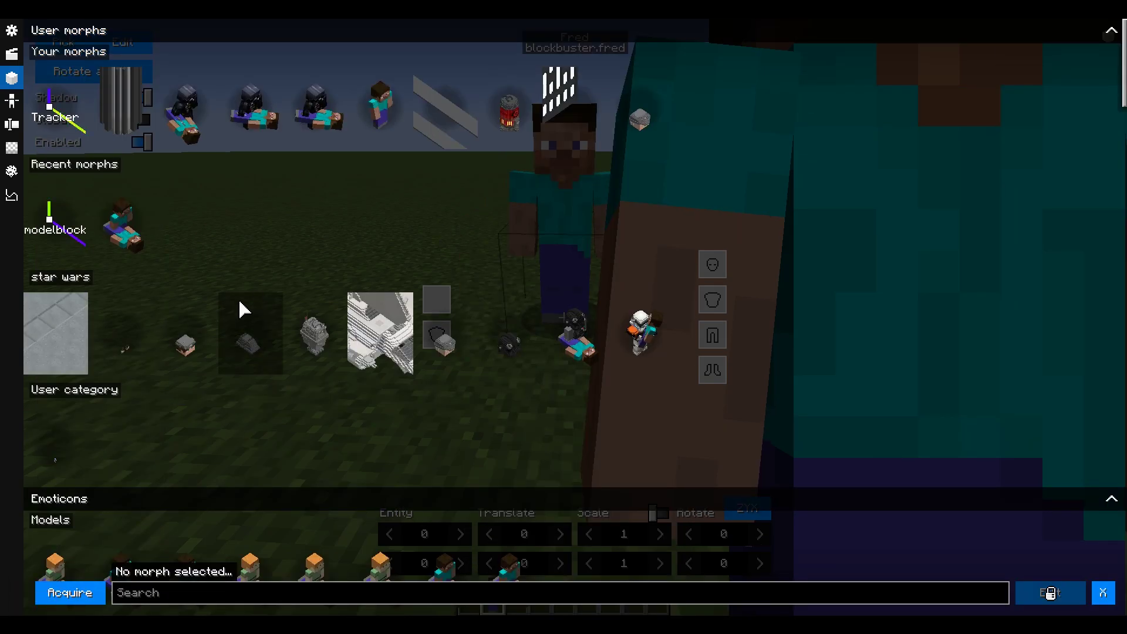
pyautogui.scroll(-2, 539, 350)
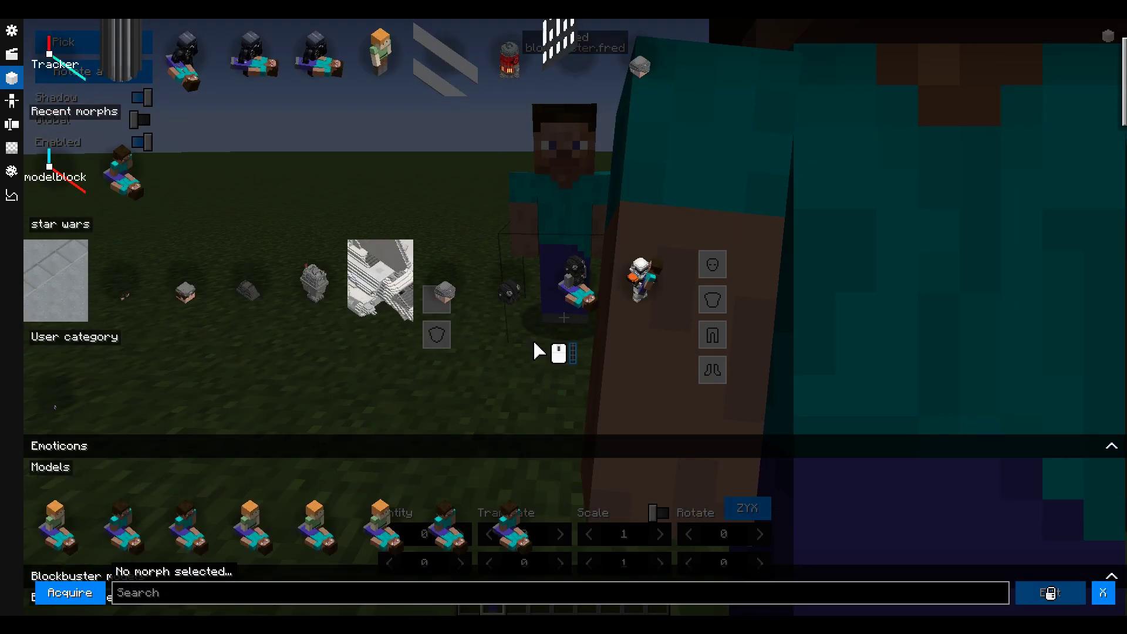
pyautogui.scroll(-2, 539, 351)
pyautogui.click(644, 543)
pyautogui.click(70, 592)
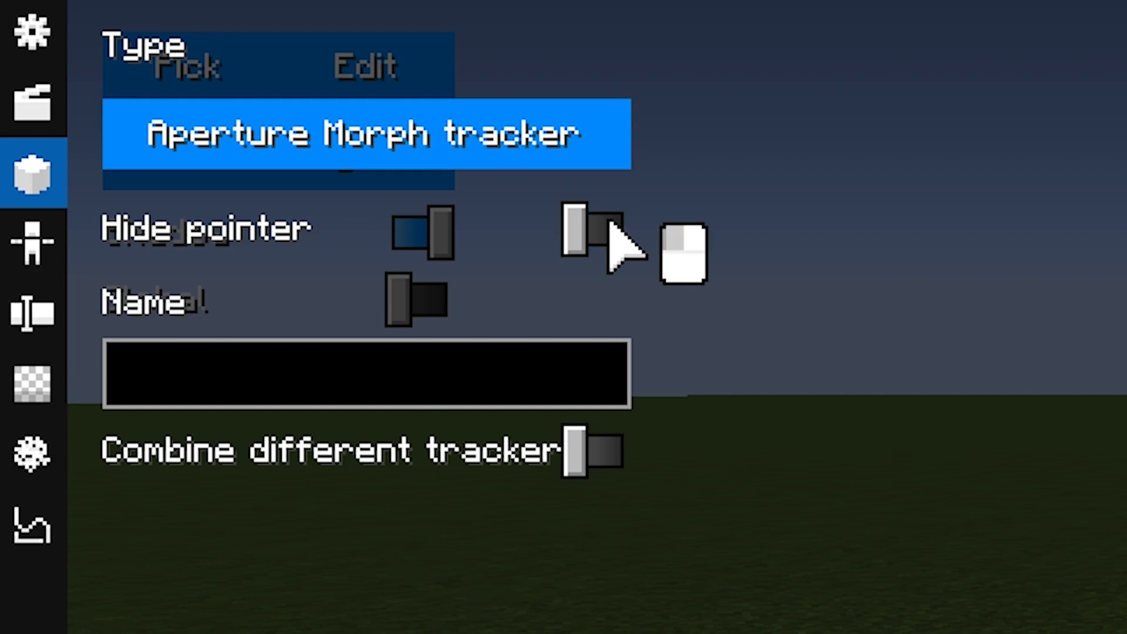
# Step: Name the Aperture morph tracker unique_name1, keep tracker combining off, and leave the morph editor
pyautogui.click(587, 454)
pyautogui.click(586, 458)
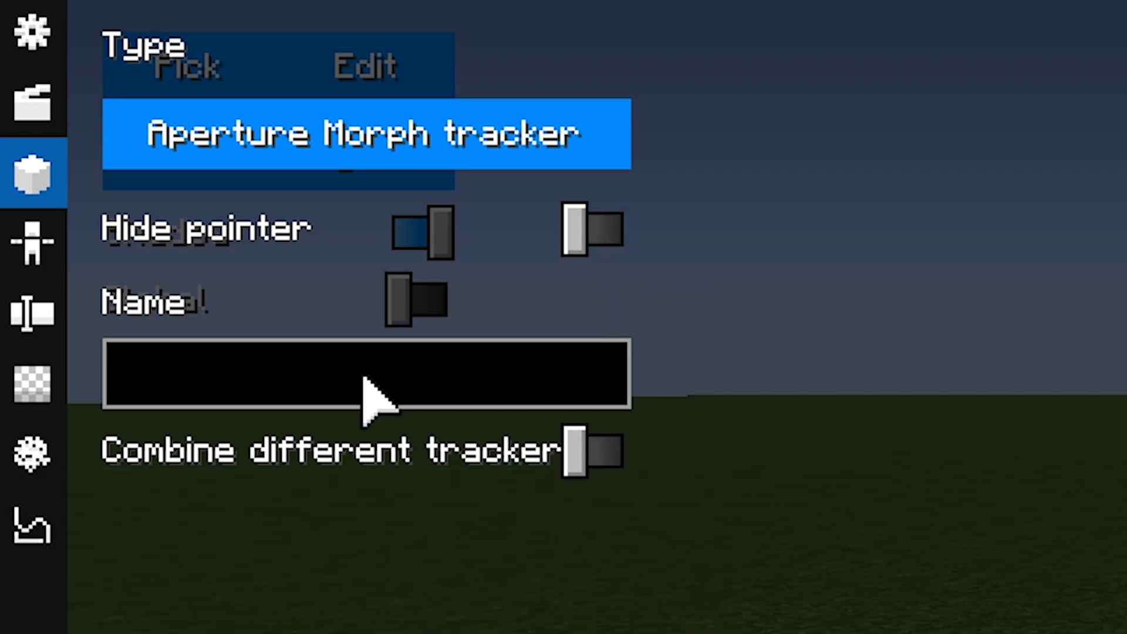
pyautogui.click(198, 373)
pyautogui.write('u')
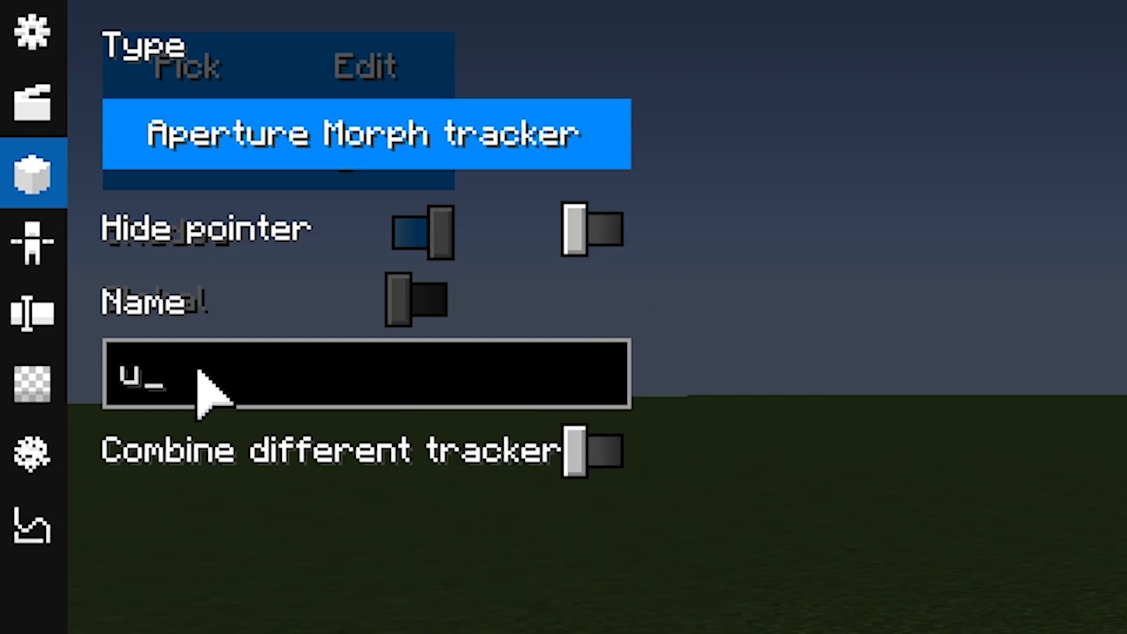
pyautogui.write('nique_name')
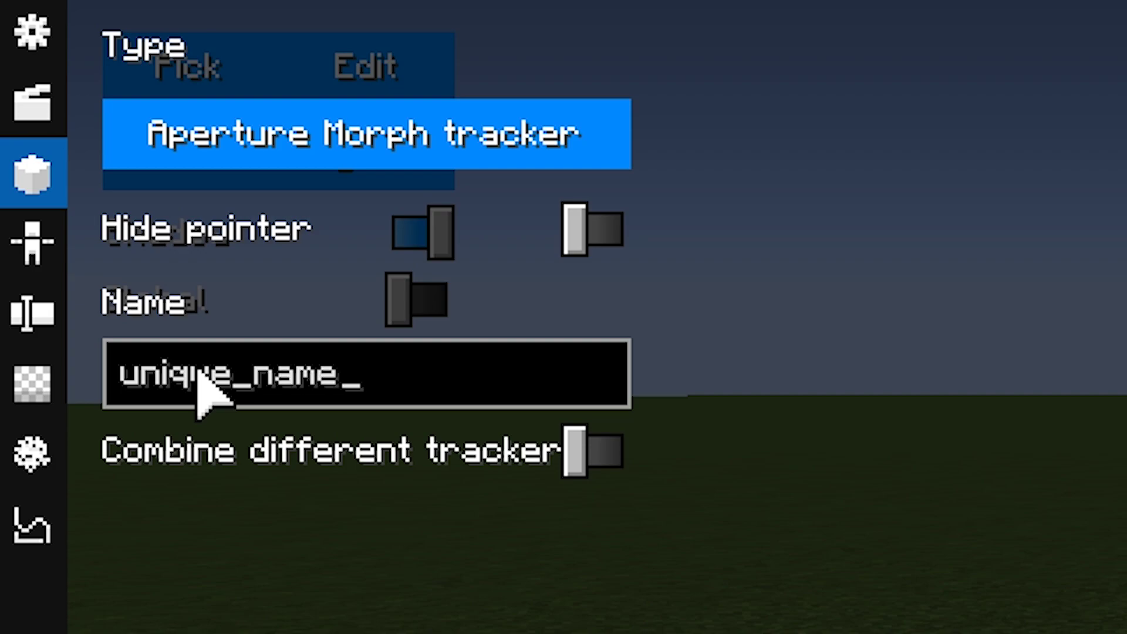
pyautogui.write('1')
pyautogui.click(911, 531)
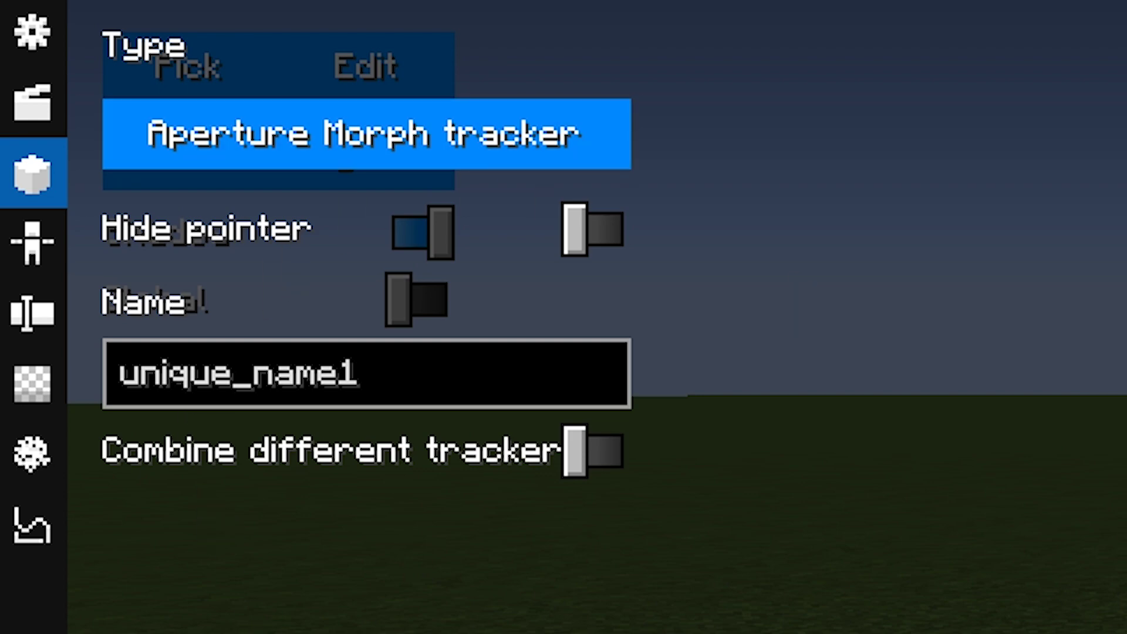
pyautogui.press('Escape')
# Step: Walk around the model block in the world to examine the attached tracker's name label and pointer
pyautogui.press('w')
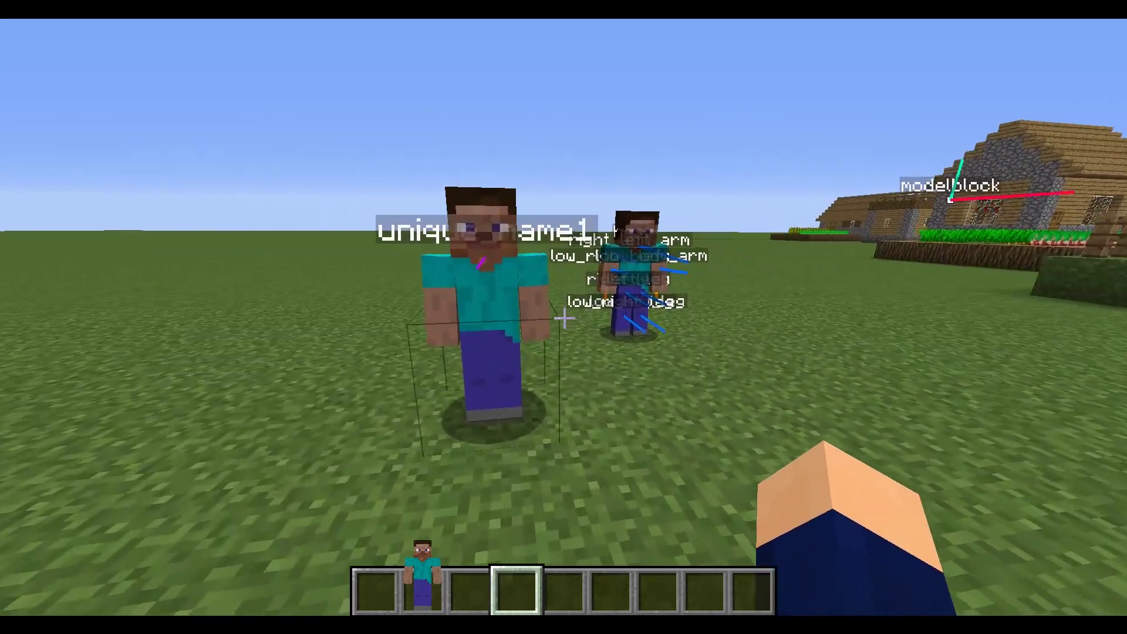
pyautogui.press('w')
pyautogui.press('s')
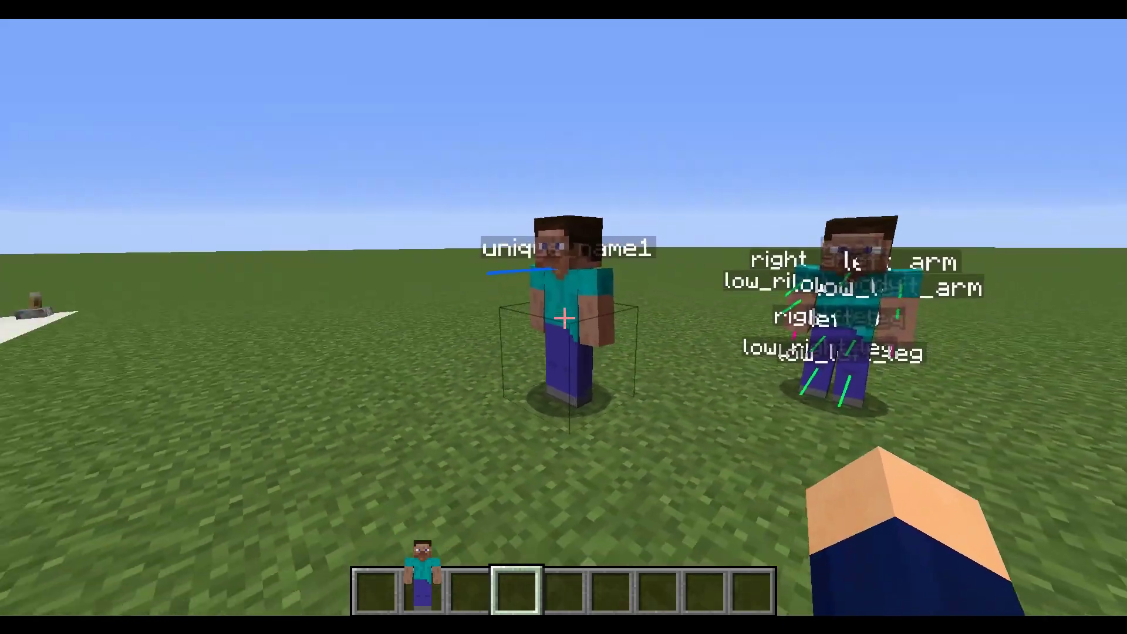
pyautogui.press('s')
pyautogui.press('w')
pyautogui.press('s')
pyautogui.press('w')
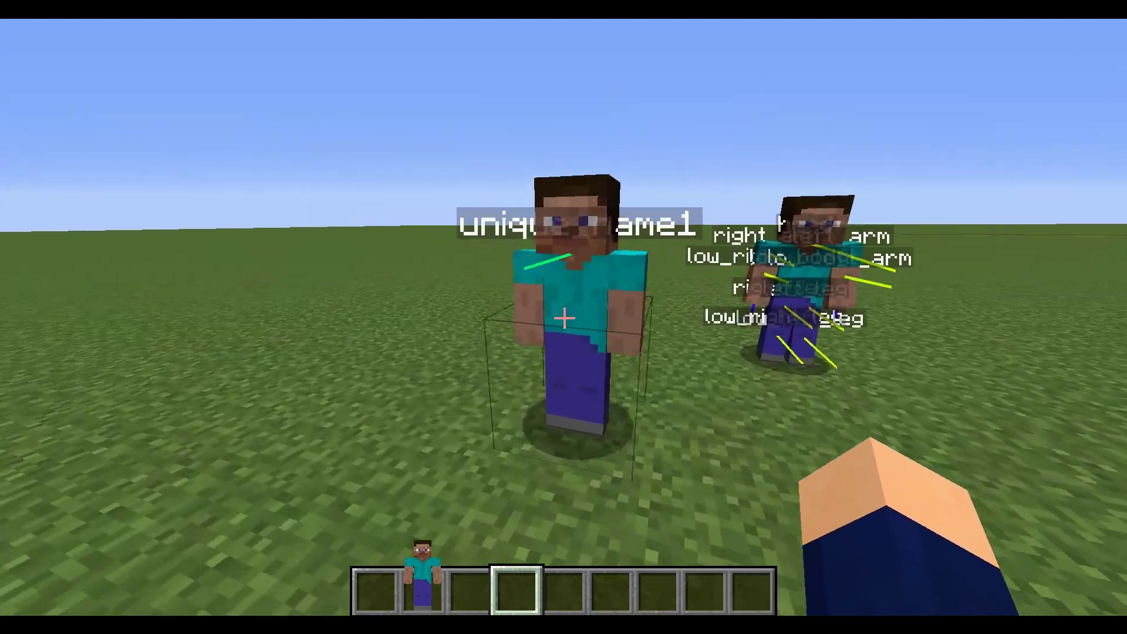
pyautogui.press('s')
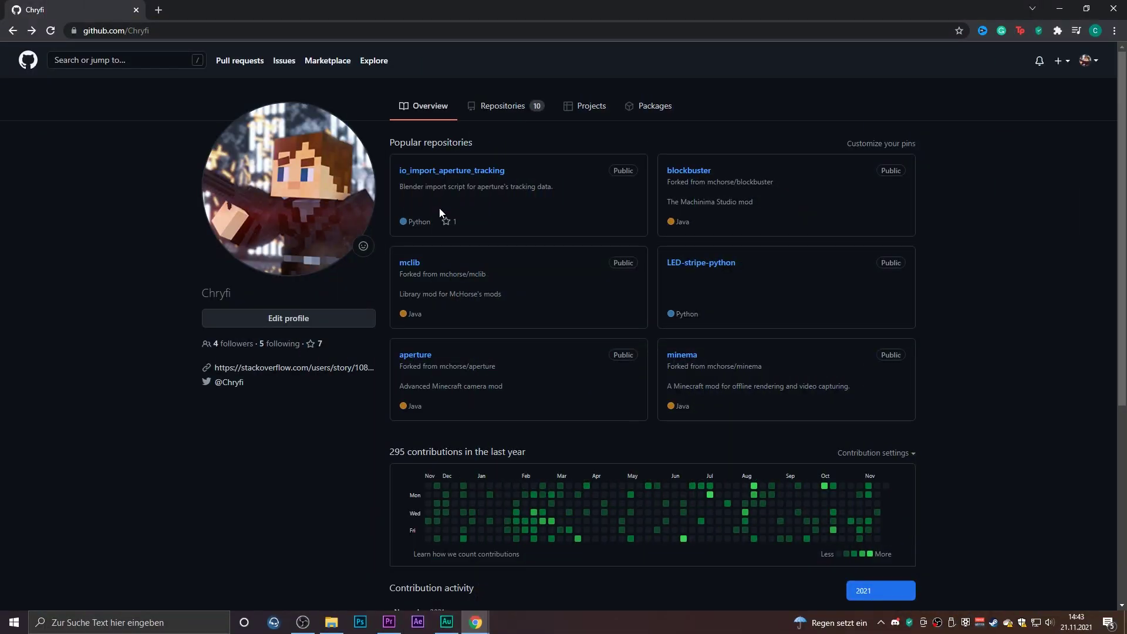
# Step: On GitHub, download io_import_aperture_tracking.zip from the v1.5.5 (Blender 2.8+) release of the io_import_aperture_tracking repository
pyautogui.click(449, 171)
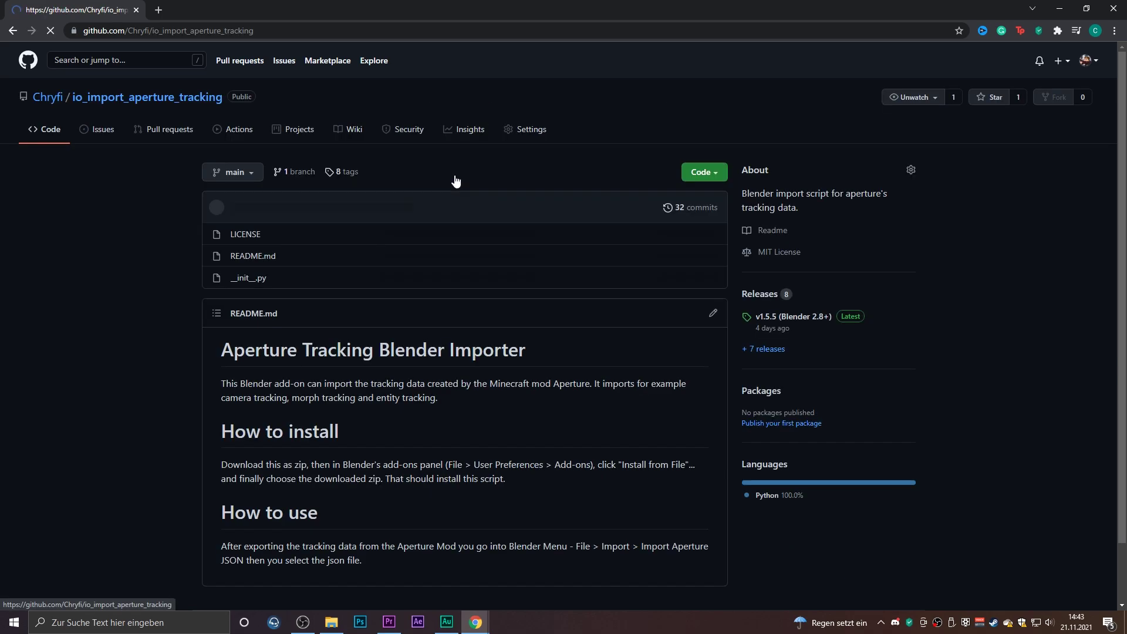
pyautogui.click(773, 349)
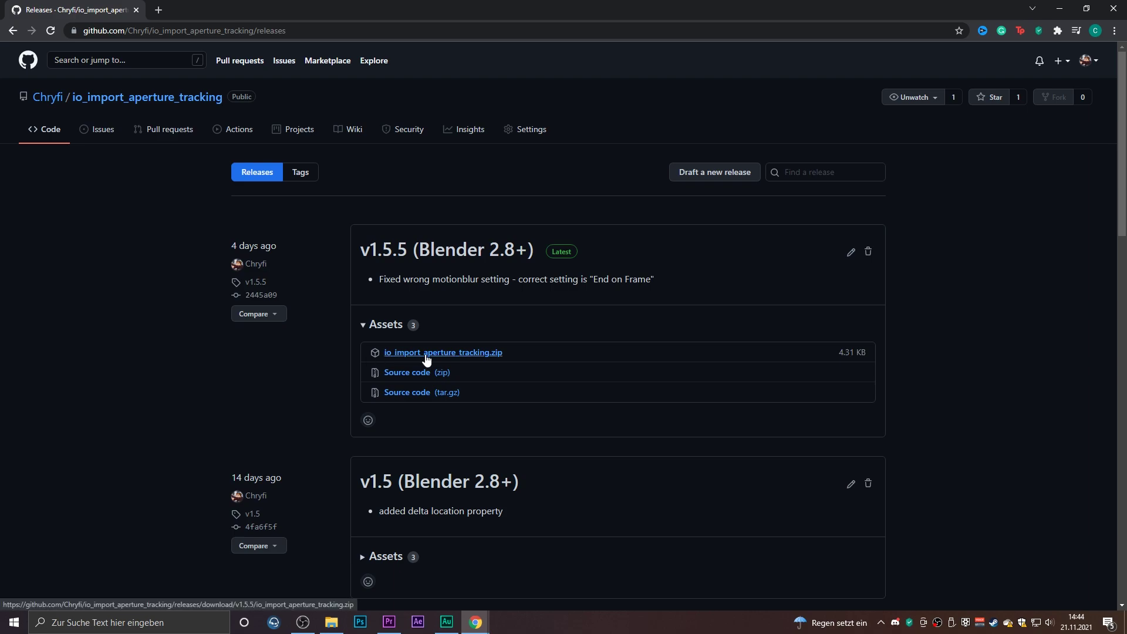
pyautogui.click(426, 353)
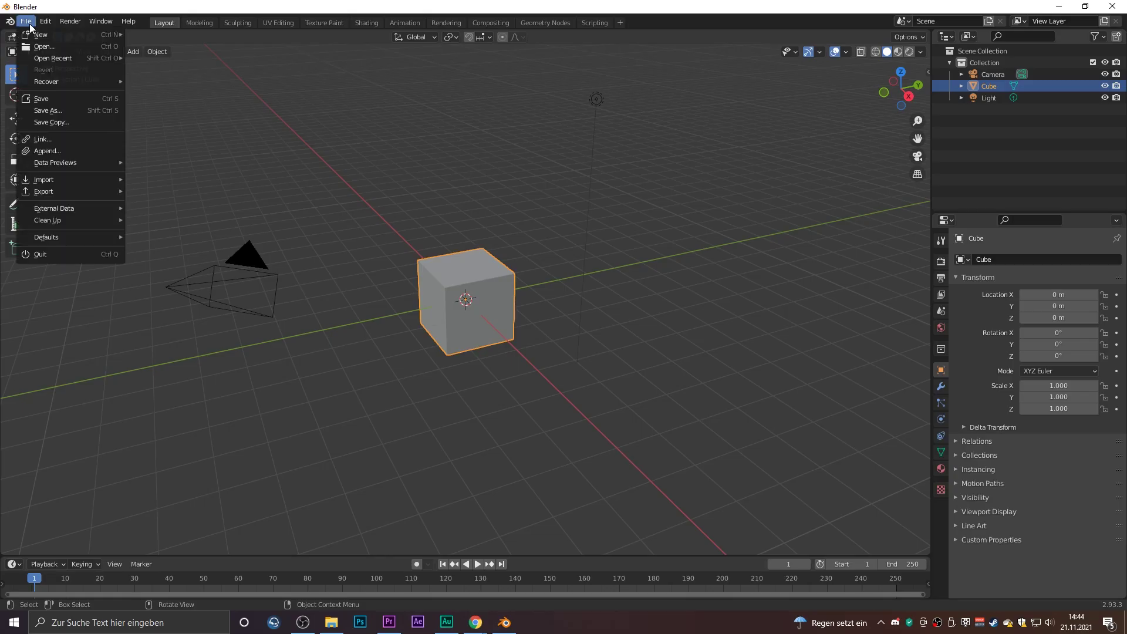
# Step: Install the add-on from io_import_aperture_tracking (1).zip in the Downloads folder
pyautogui.click(67, 189)
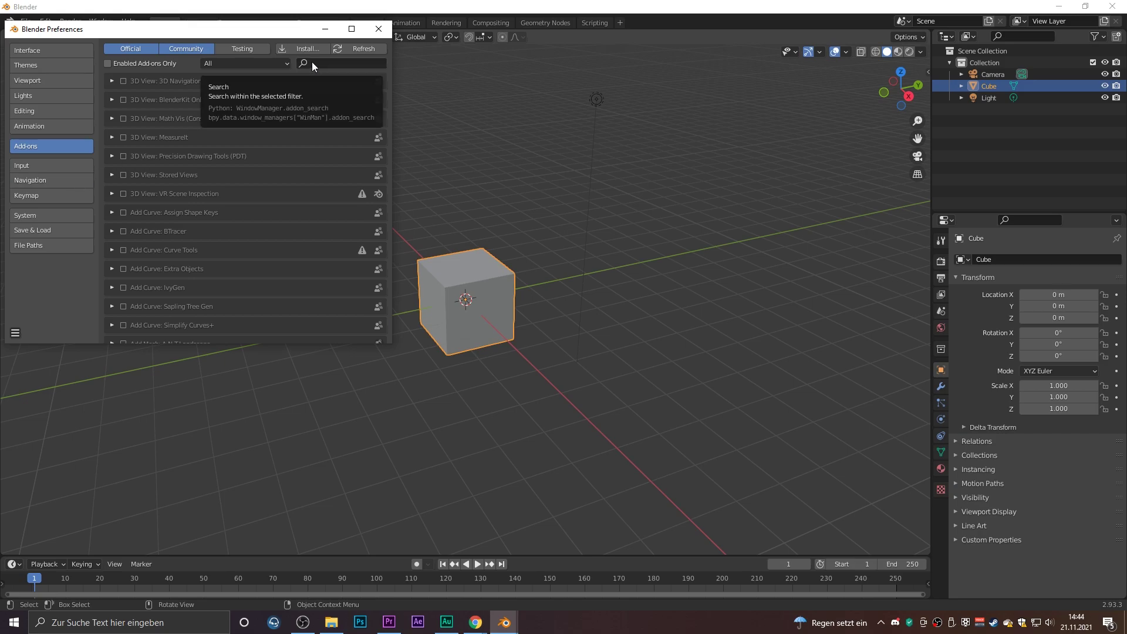
pyautogui.click(311, 49)
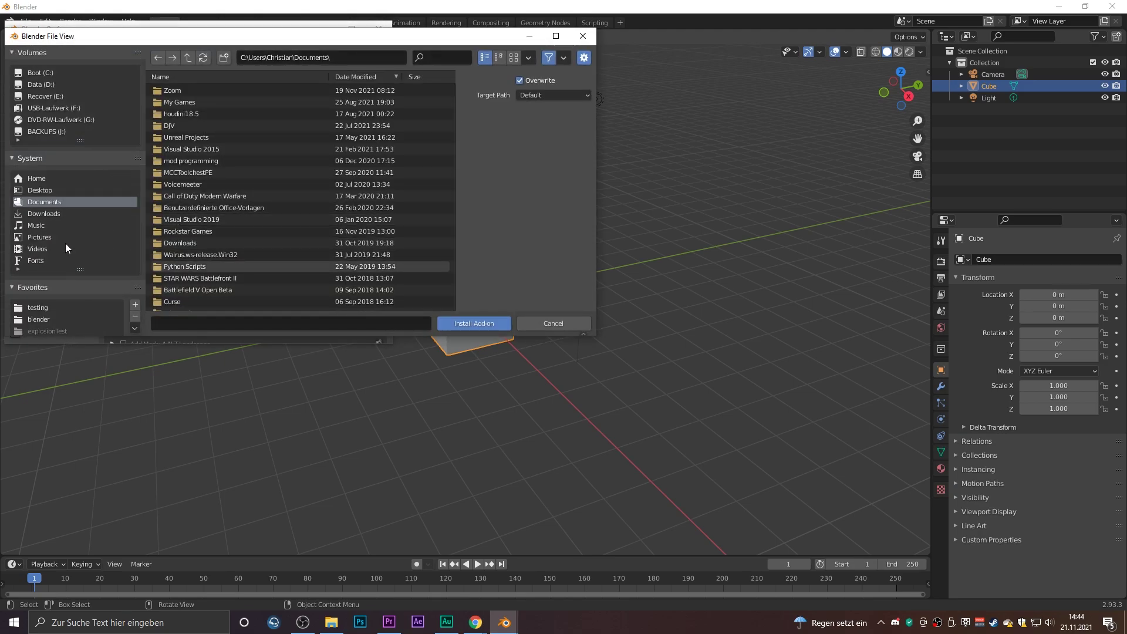
pyautogui.click(49, 214)
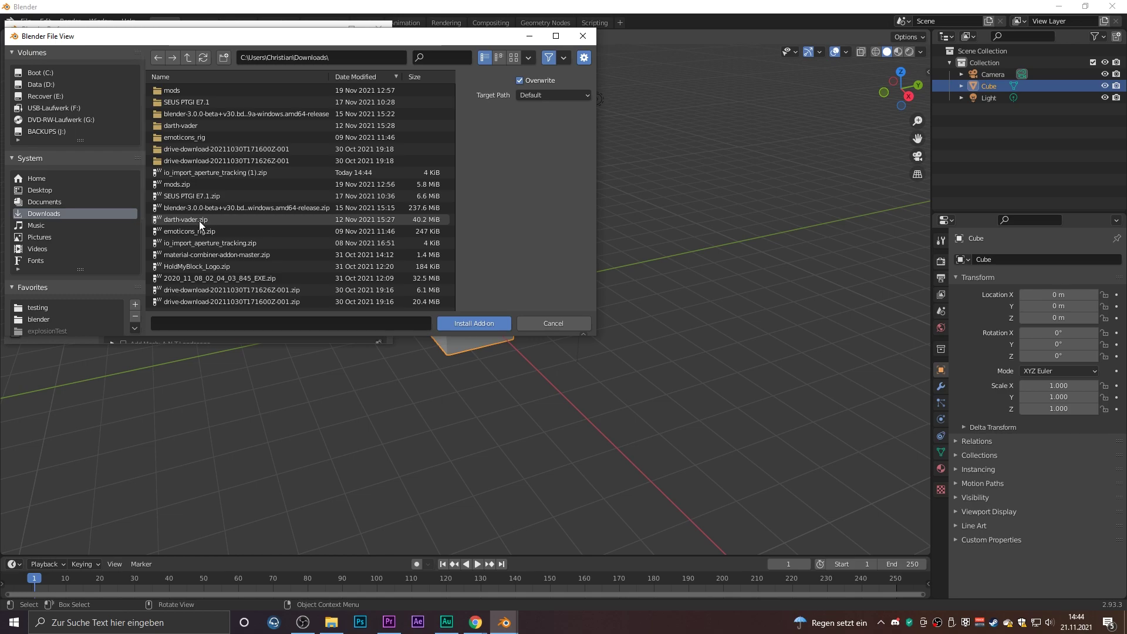
pyautogui.click(221, 172)
pyautogui.doubleClick(262, 174)
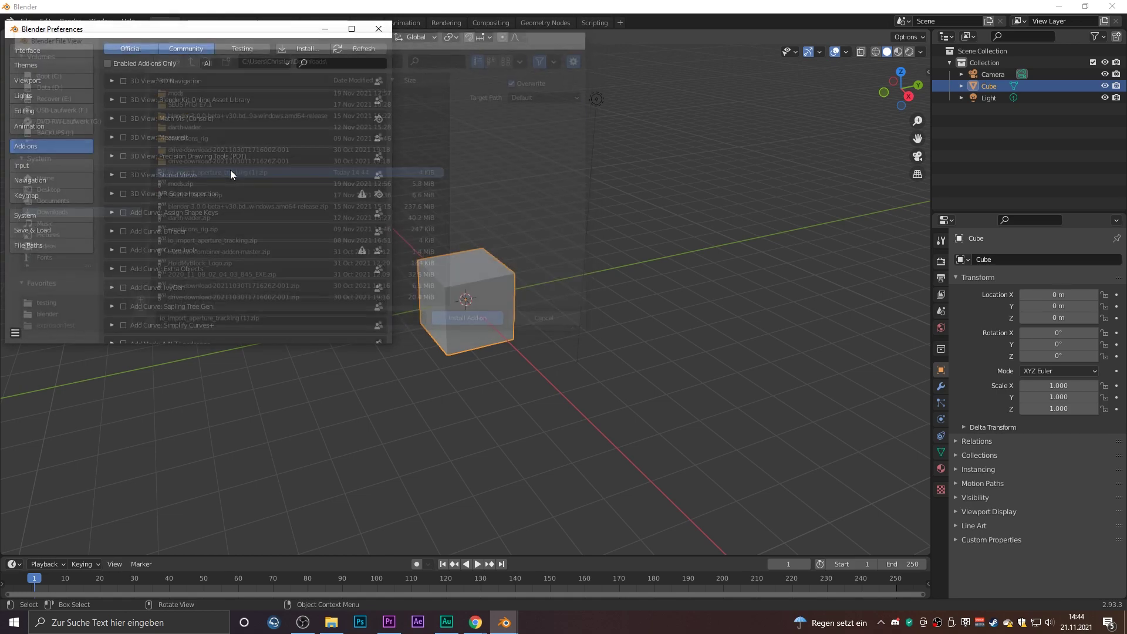
# Step: Filter the add-ons by "apertu" and examine the details of Import: Aperture JSON tracking import
pyautogui.write('apertu')
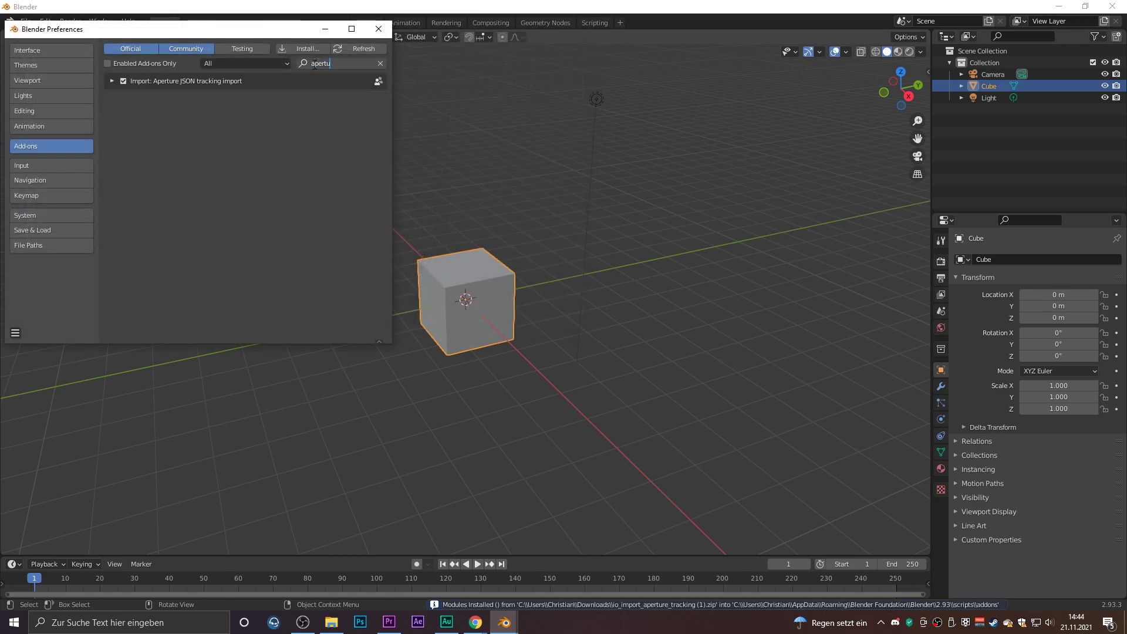
pyautogui.click(111, 81)
pyautogui.click(111, 82)
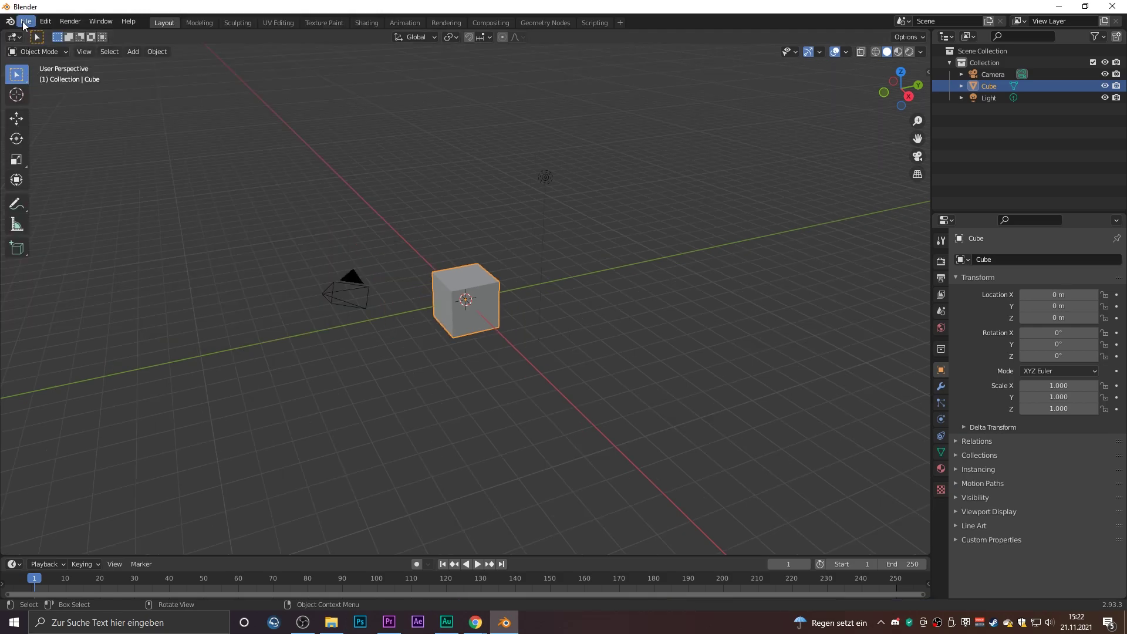
# Step: Import the Aperture JSON file sparks_tracking_1.json from the sparks tracking folder, with camera, entities and morph-tracking included
pyautogui.click(26, 21)
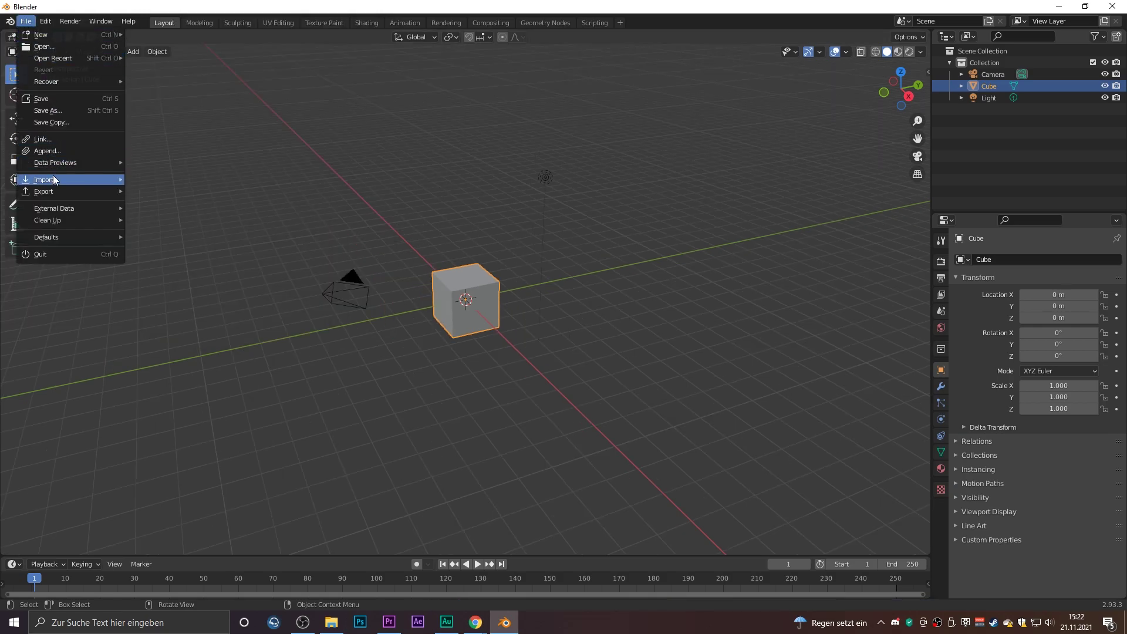
pyautogui.moveTo(52, 179)
pyautogui.click(175, 332)
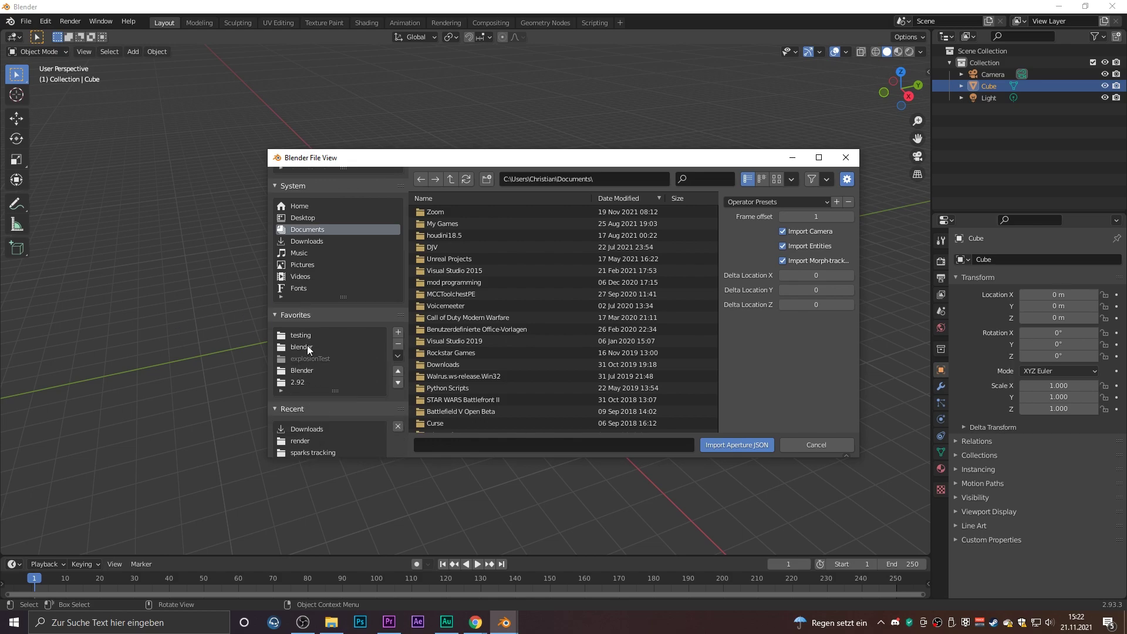
pyautogui.click(308, 345)
pyautogui.click(441, 224)
pyautogui.click(450, 212)
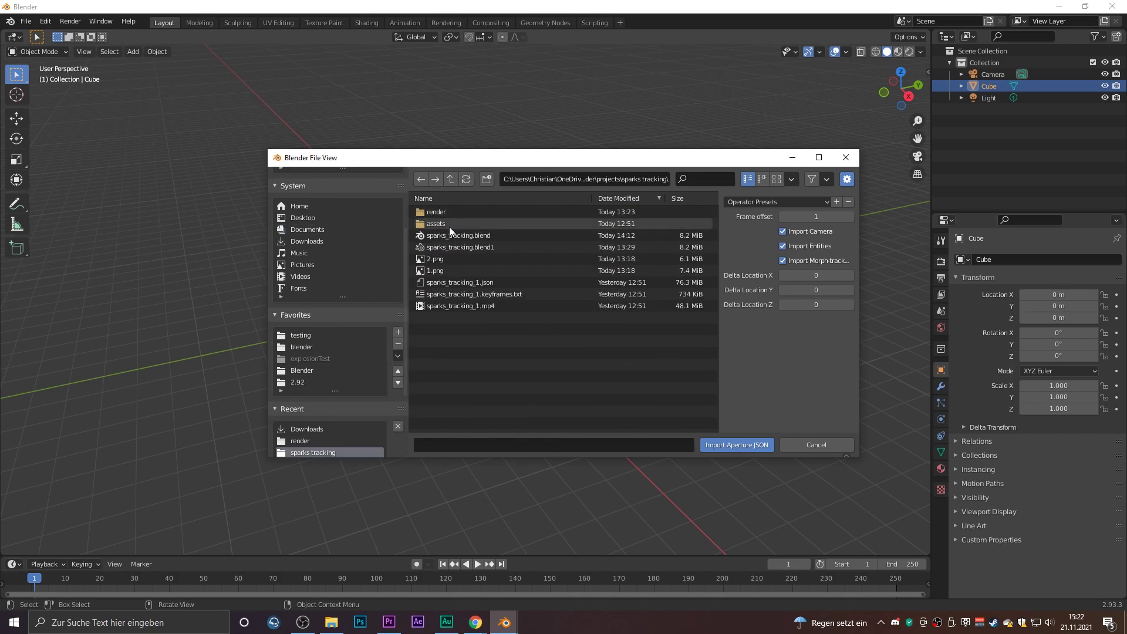
pyautogui.doubleClick(453, 281)
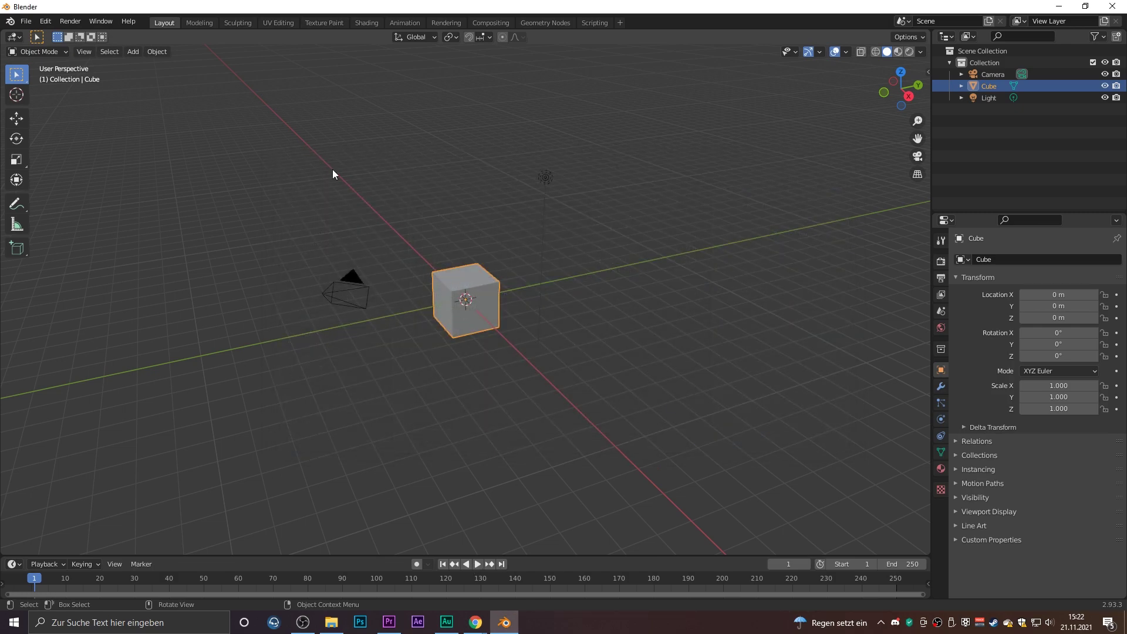
# Step: Delete the default cube from the scene
pyautogui.click(454, 301)
pyautogui.press('Delete')
# Step: Select the camera, enlarge the timeline area and scrub through the imported keyframes
pyautogui.click(372, 305)
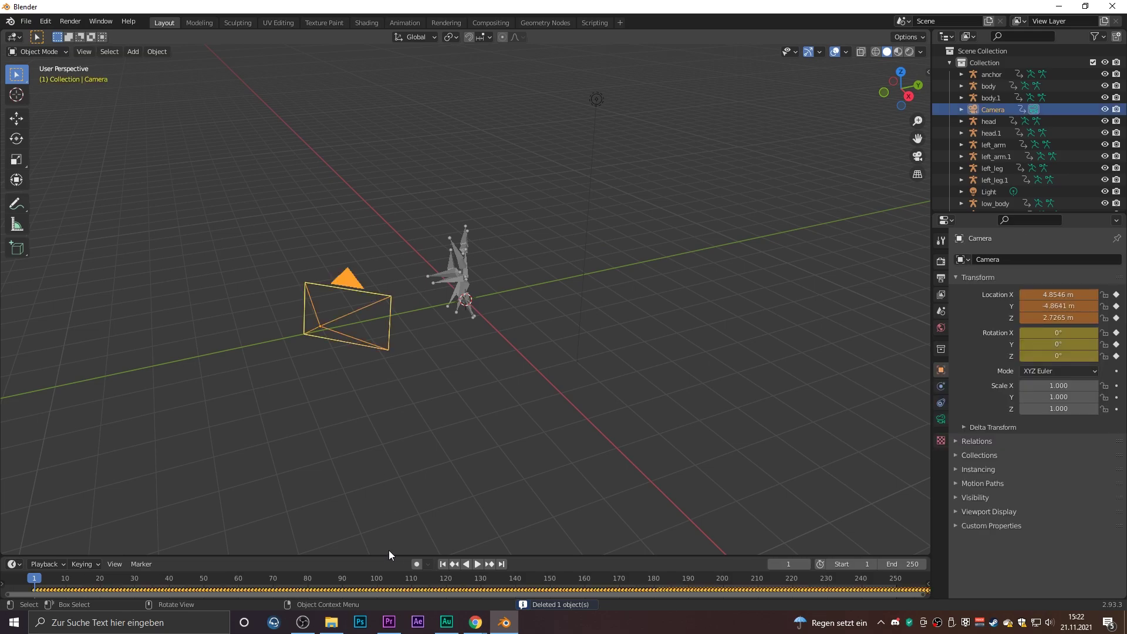
pyautogui.moveTo(389, 556); pyautogui.dragTo(389, 500)
pyautogui.moveTo(73, 522); pyautogui.dragTo(486, 512)
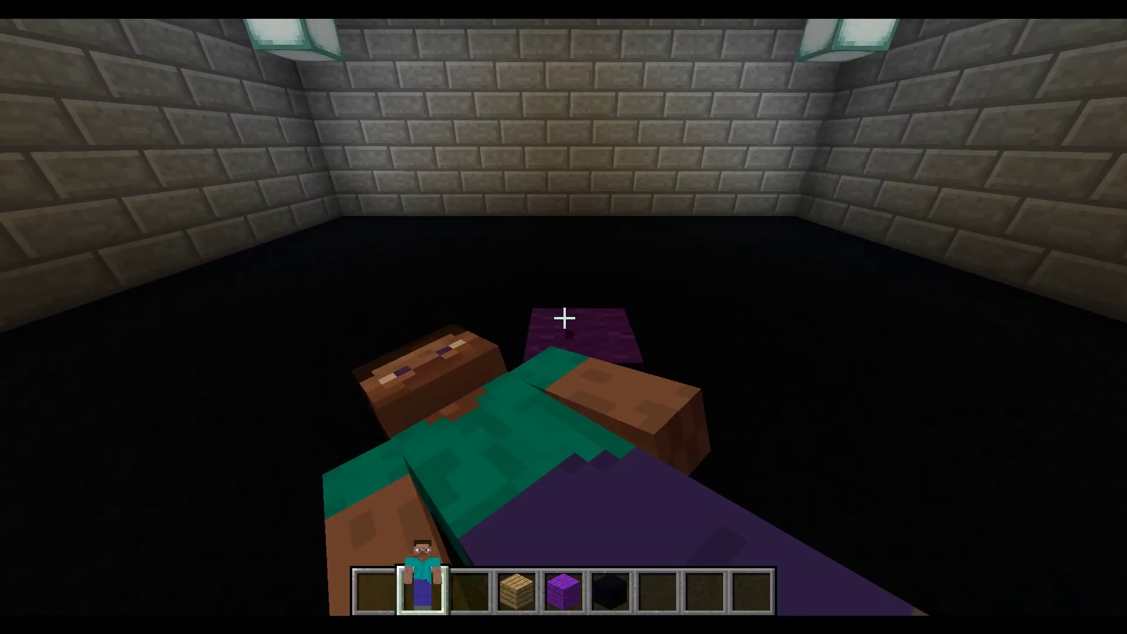
# Step: Attach an Aperture Morph tracker named head to the Steve morph's head limb, with Use target on and an X rotation of -90
pyautogui.rightClick(563, 316)
pyautogui.click(120, 44)
pyautogui.click(1021, 604)
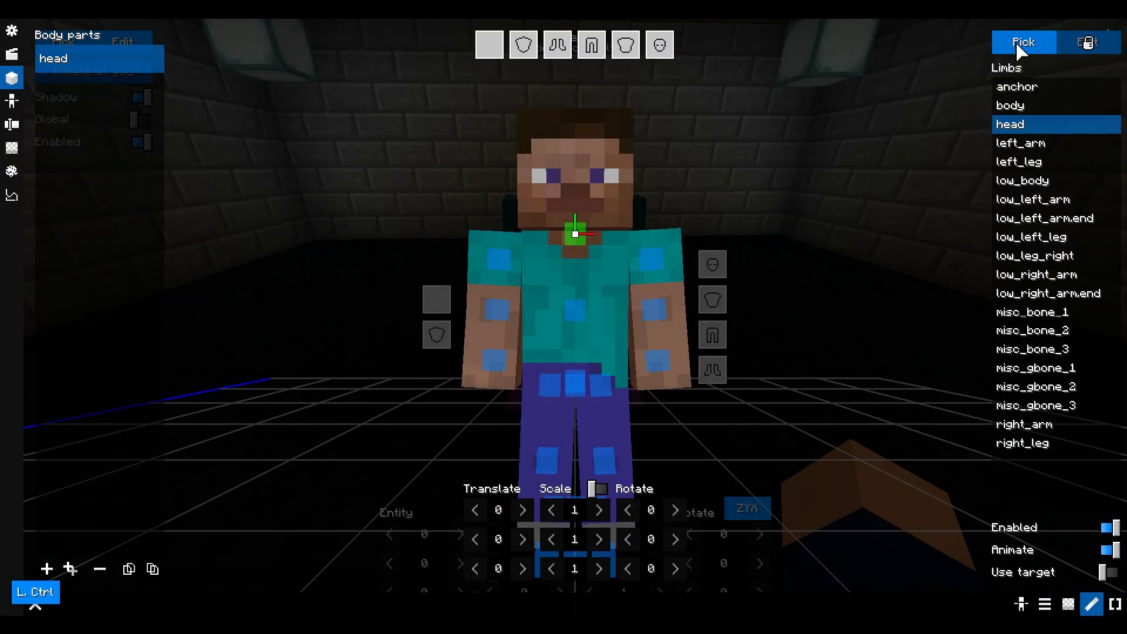
pyautogui.moveTo(470, 297); pyautogui.dragTo(632, 303)
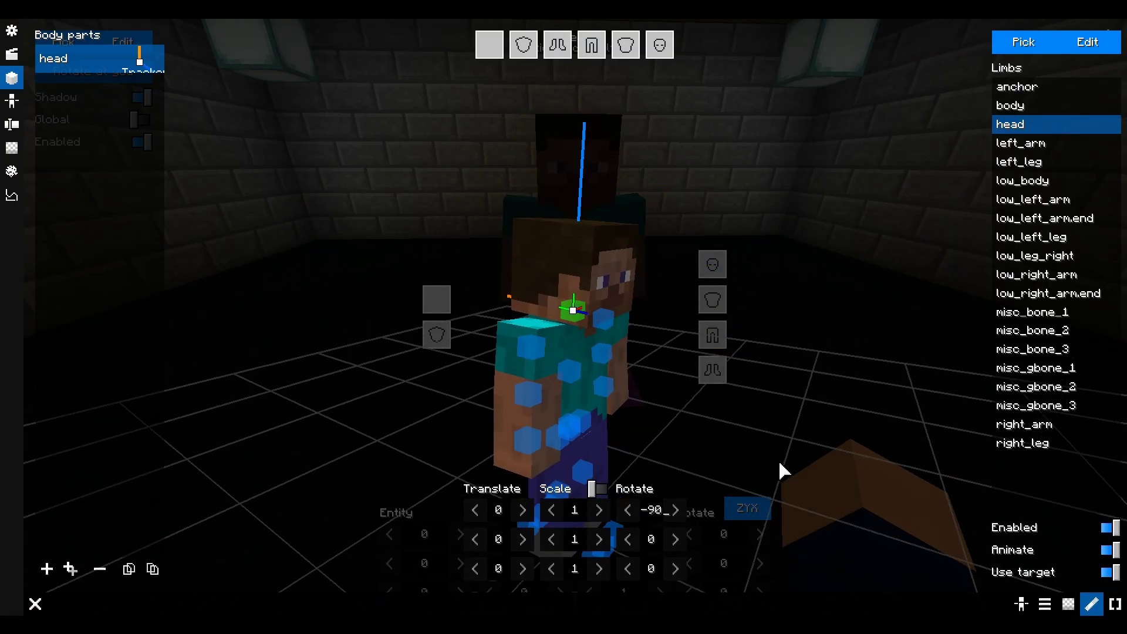
pyautogui.click(141, 71)
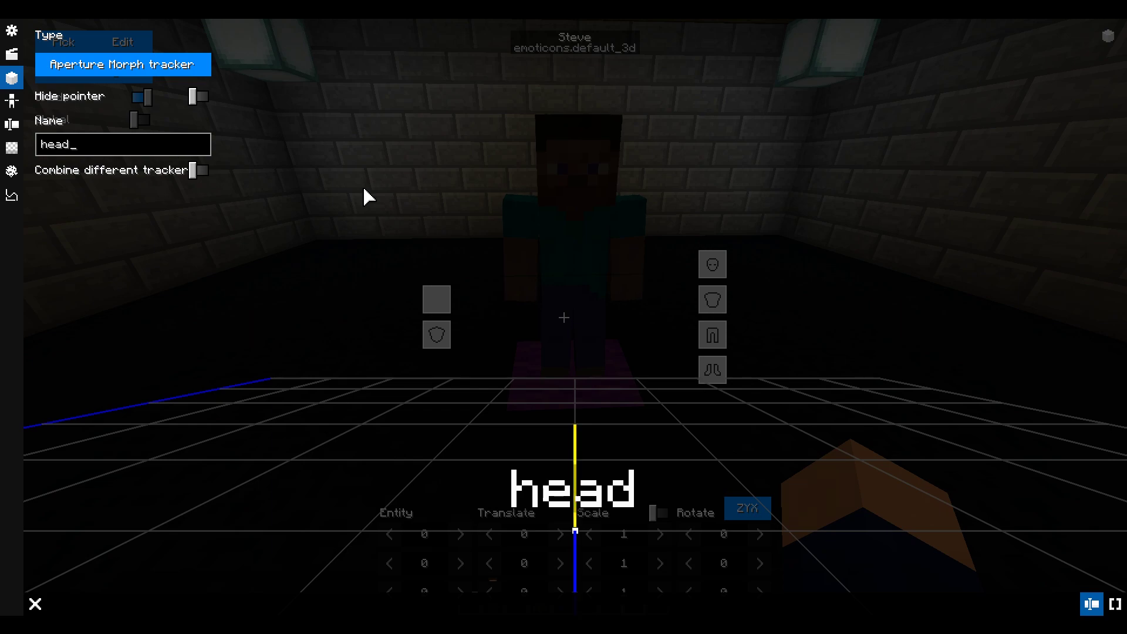
# Step: Duplicate the head tracker onto the right_arm limb and name it right_arm
pyautogui.hotkey('ctrl', 'v')
pyautogui.click(1024, 424)
pyautogui.click(141, 90)
pyautogui.write('right_arm')
# Step: Duplicate the tracker onto the left_arm limb, name it left_arm, and put another copy on low_left_arm
pyautogui.hotkey('ctrl', 'v')
pyautogui.click(1020, 143)
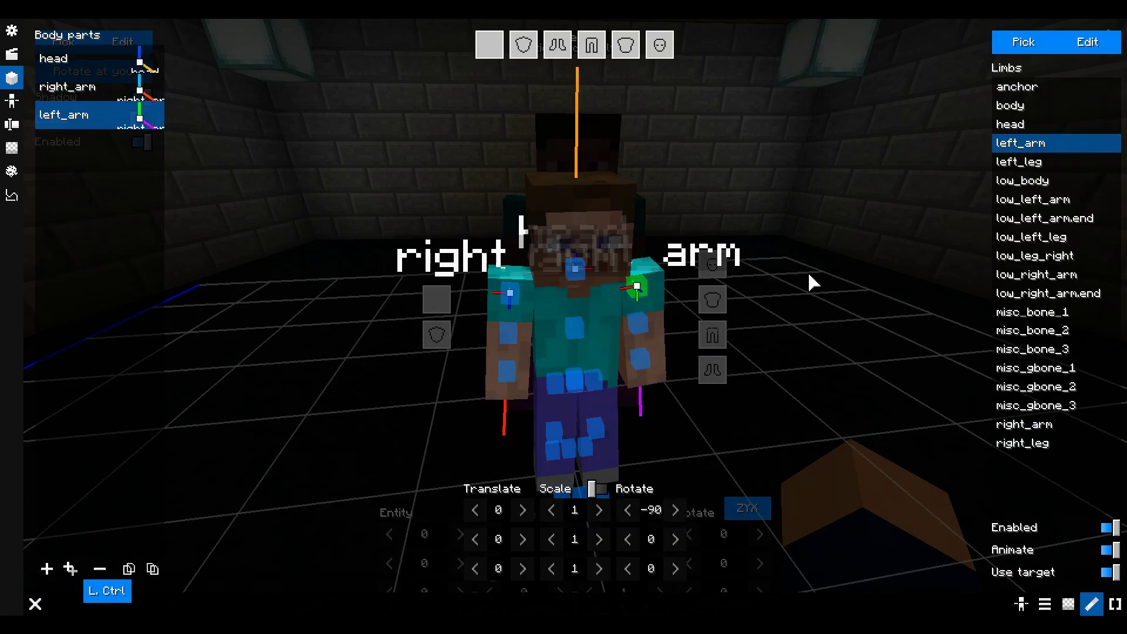
pyautogui.press('Escape')
pyautogui.press('Escape')
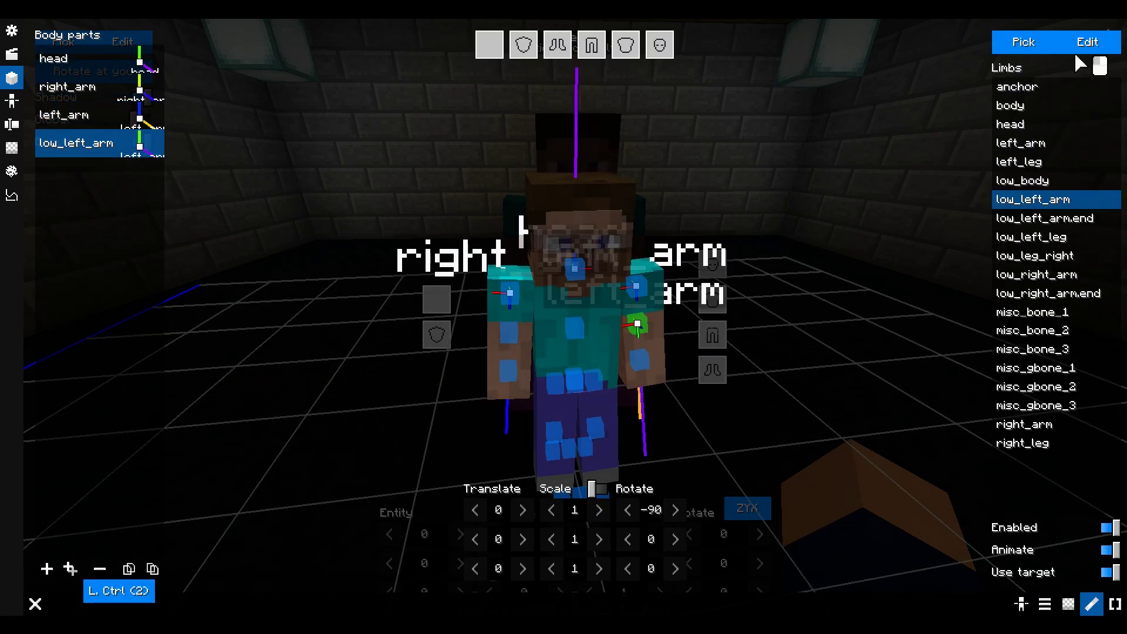
# Step: Rename the tracker on the low_left_arm limb as low_left_arm
pyautogui.click(141, 146)
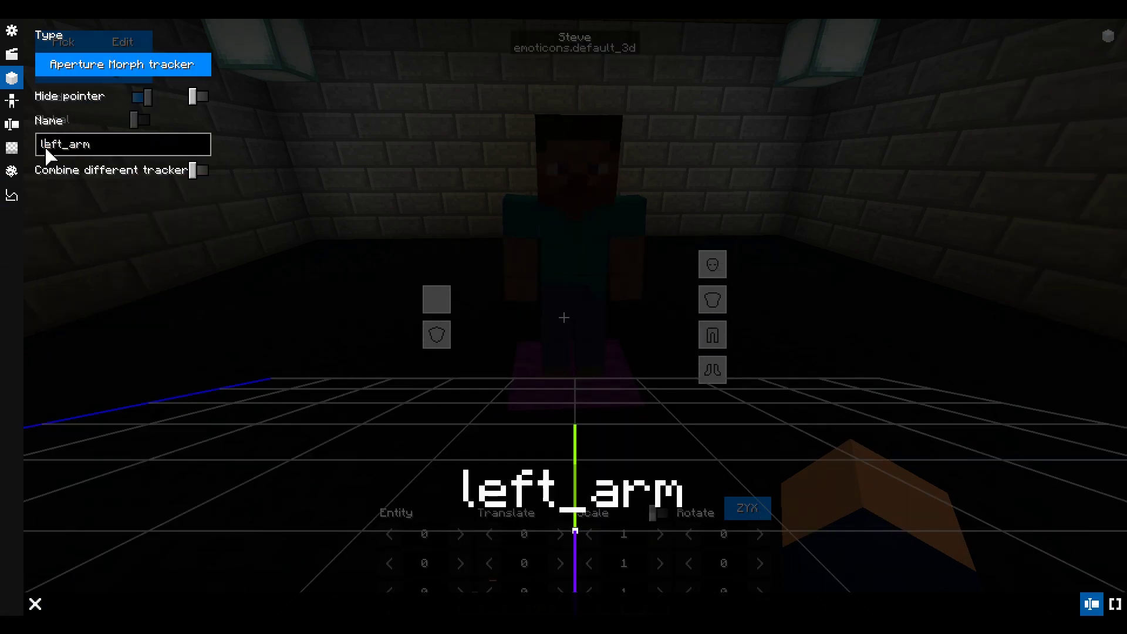
pyautogui.write('low_')
pyautogui.press('Escape')
pyautogui.press('Escape')
# Step: Duplicate the tracker onto the low_right_arm limb and name it low_right_arm
pyautogui.click(70, 569)
pyautogui.click(141, 174)
pyautogui.write('low_')
pyautogui.press('Escape')
pyautogui.press('Escape')
pyautogui.click(1036, 274)
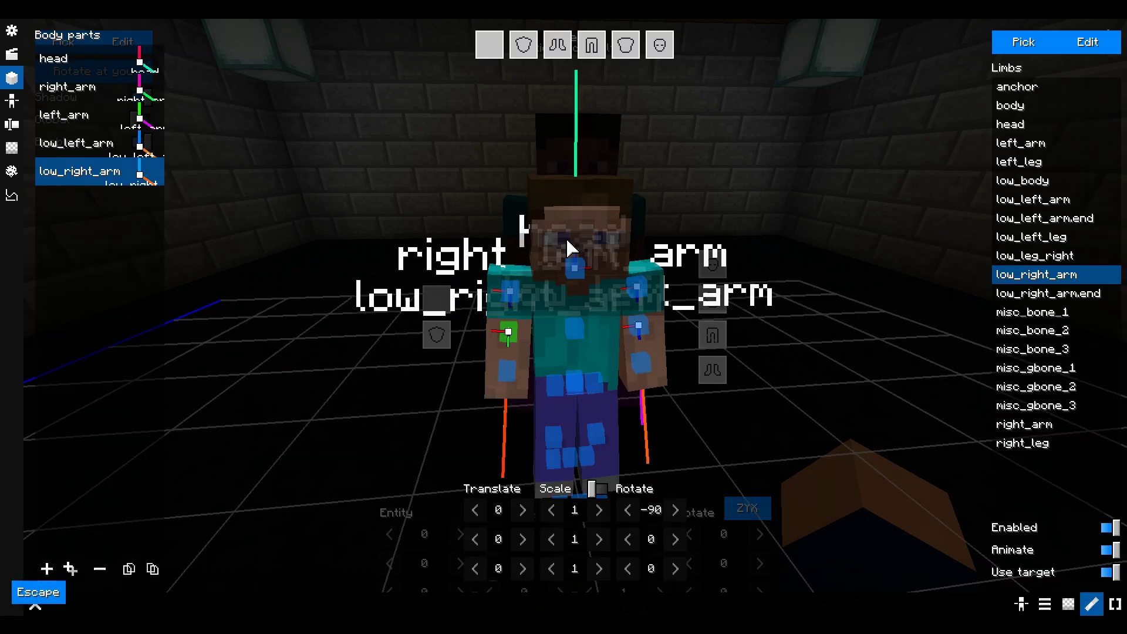
# Step: Duplicate the tracker onto the low_body limb and name it low_body
pyautogui.click(70, 569)
pyautogui.click(1022, 180)
pyautogui.moveTo(646, 509); pyautogui.dragTo(619, 515)
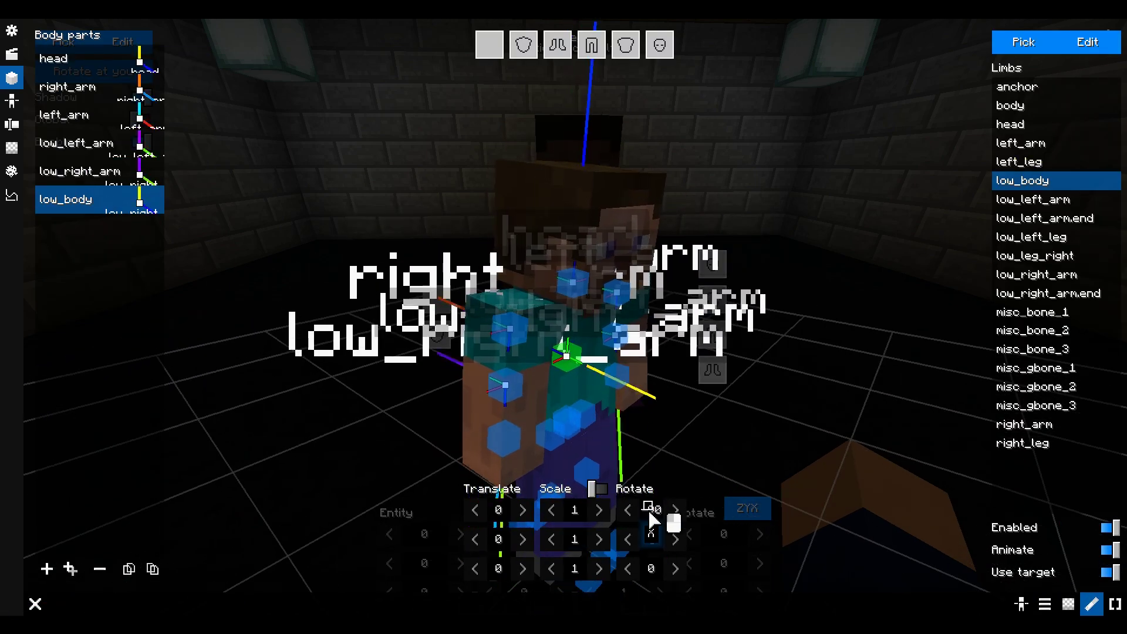
pyautogui.click(141, 203)
pyautogui.press('Escape')
# Step: Duplicate the tracker onto the body and anchor limbs, naming the copies body and anchor
pyautogui.click(47, 569)
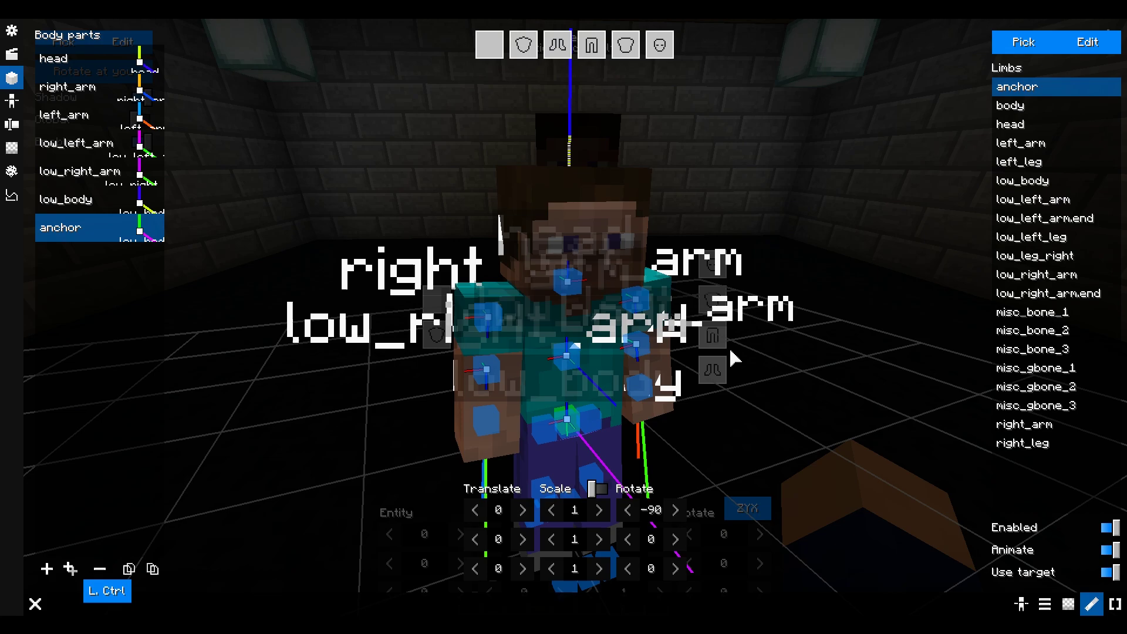
pyautogui.click(141, 231)
pyautogui.press('Escape')
pyautogui.click(47, 568)
pyautogui.click(141, 259)
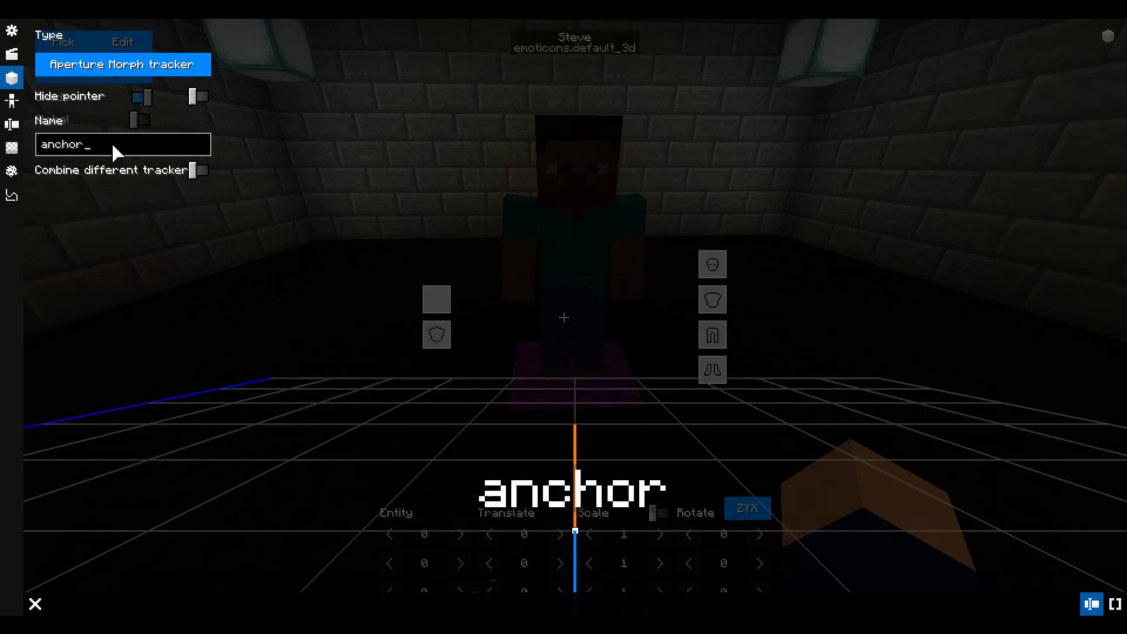
pyautogui.press('Escape')
pyautogui.moveTo(568, 405); pyautogui.dragTo(659, 516)
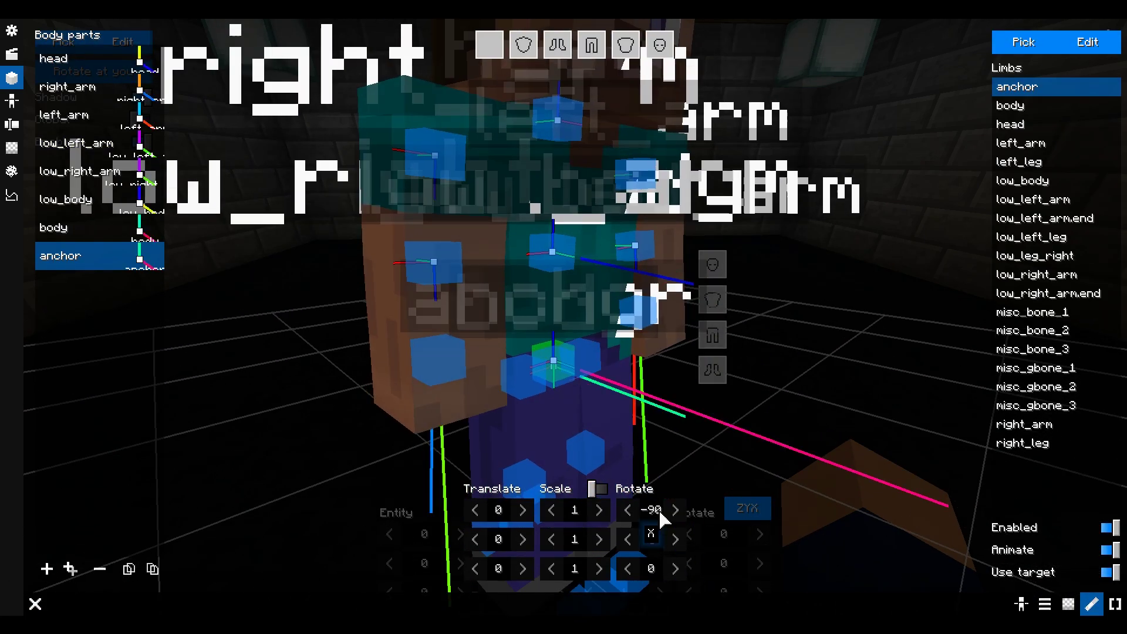
# Step: Duplicate the tracker onto the right_leg limb and name it right_leg
pyautogui.click(522, 365)
pyautogui.click(47, 568)
pyautogui.click(141, 287)
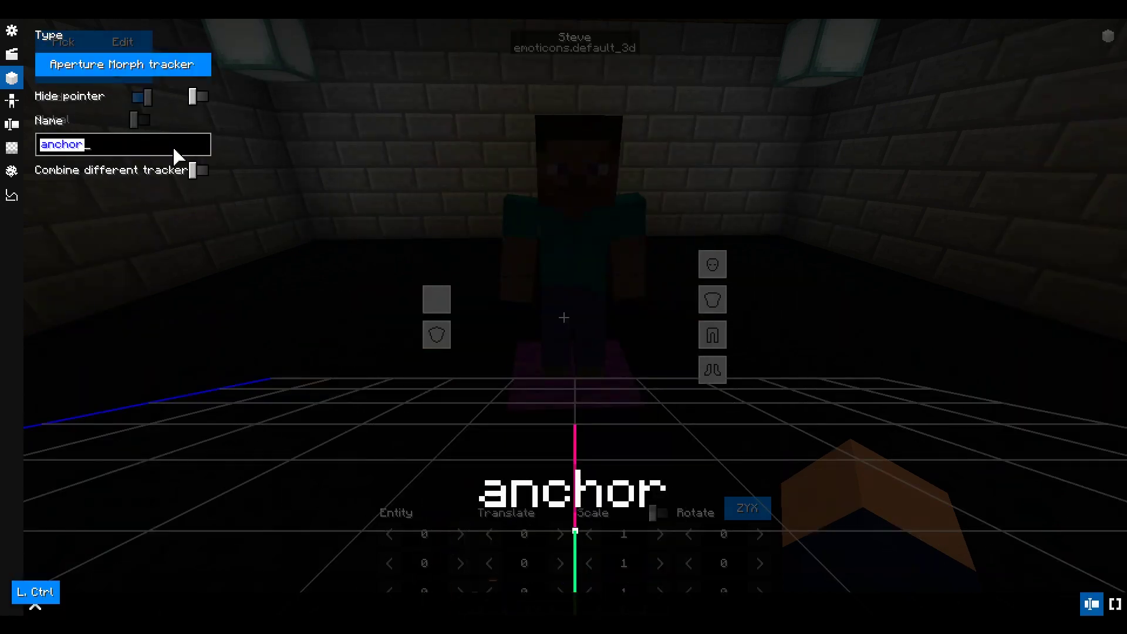
pyautogui.press('Escape')
pyautogui.click(1022, 442)
# Step: Add tracker copies to the low_leg_right, low_left_leg and left_leg limbs, naming the last one left_leg
pyautogui.click(141, 316)
pyautogui.press('Escape')
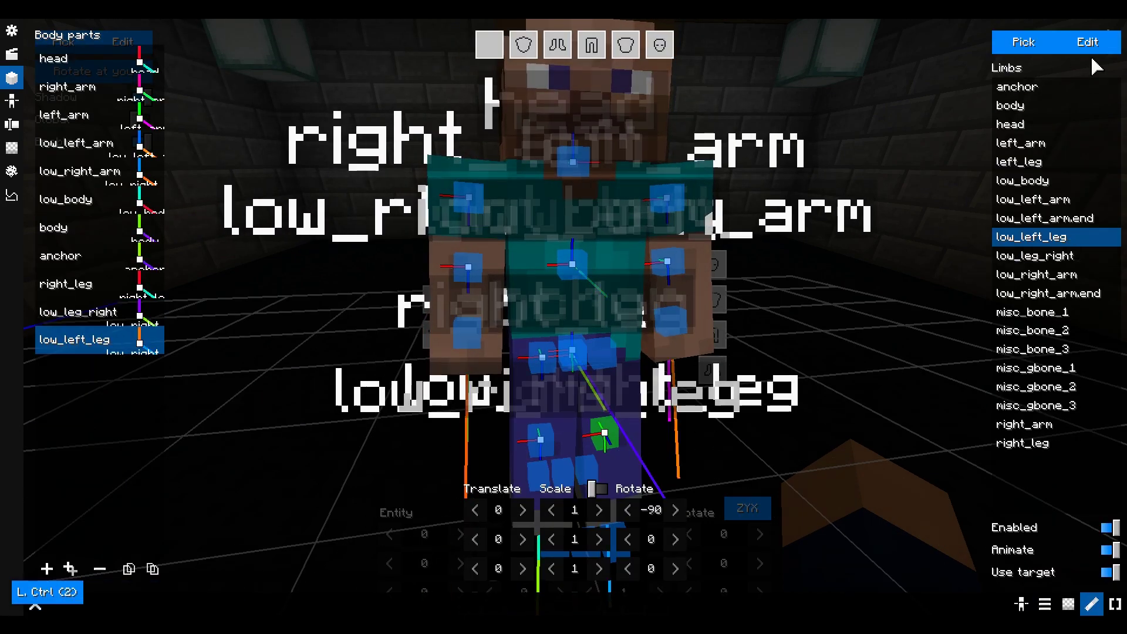
pyautogui.press('Escape')
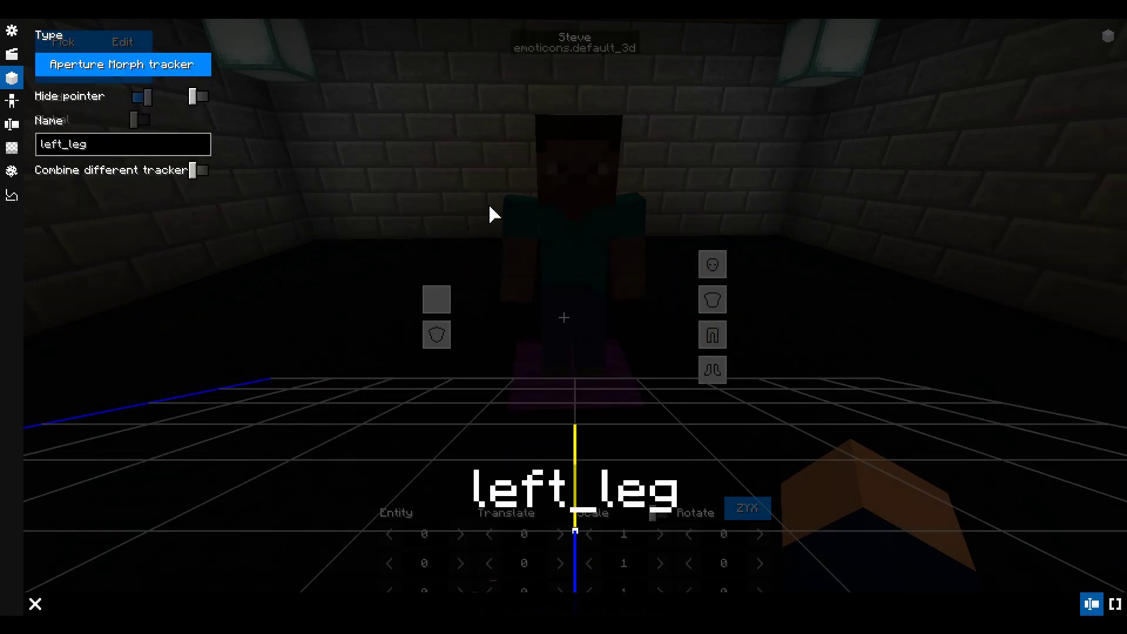
pyautogui.press('Escape')
pyautogui.press('Escape')
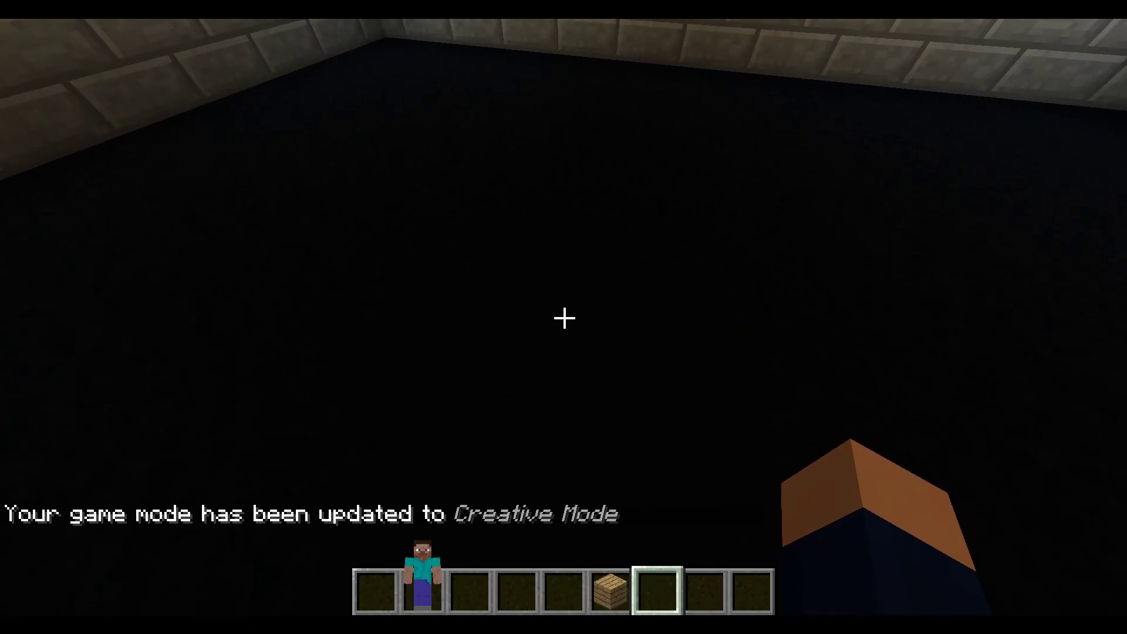
# Step: Examine the frame rate, held frames and motion blur options in Minema's Capturing configuration and close it
pyautogui.press('F3')
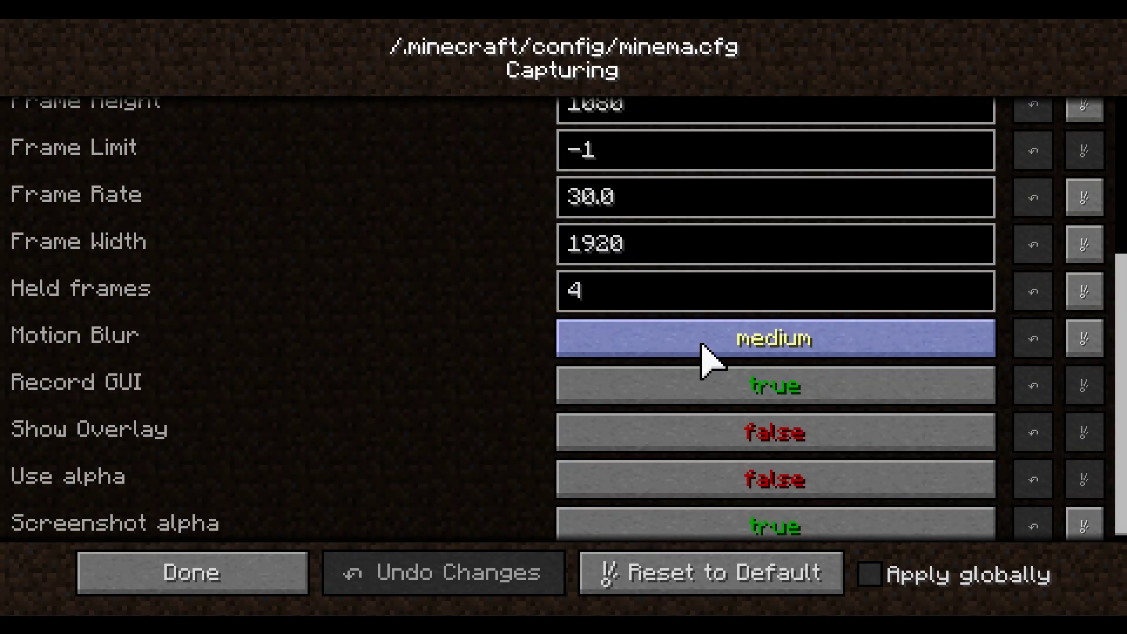
pyautogui.scroll(1, 630, 253)
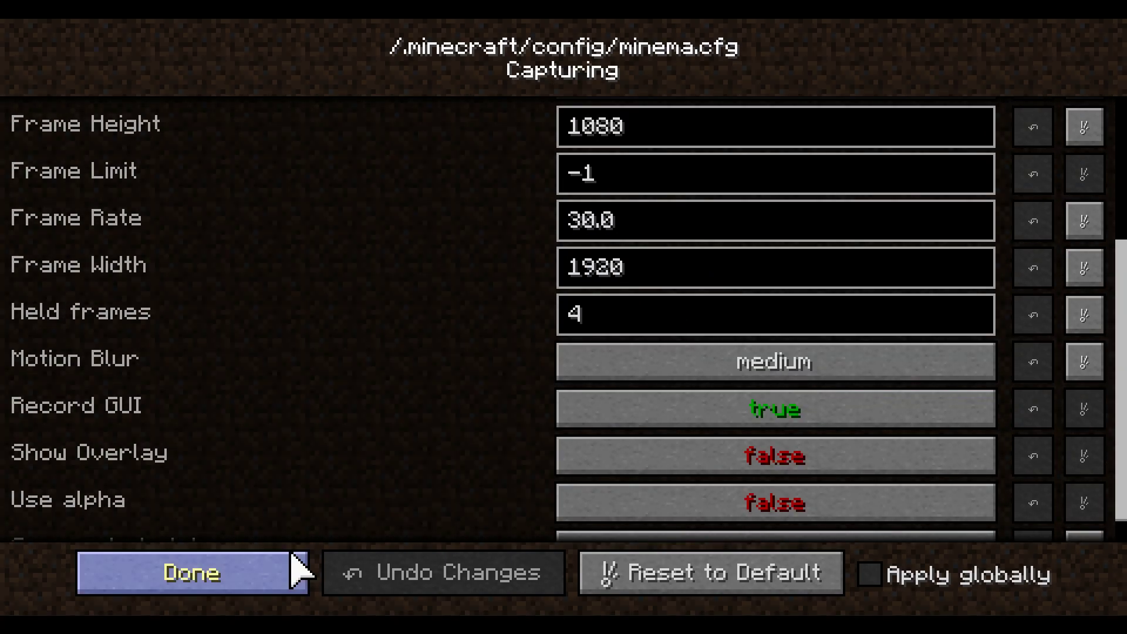
pyautogui.click(192, 573)
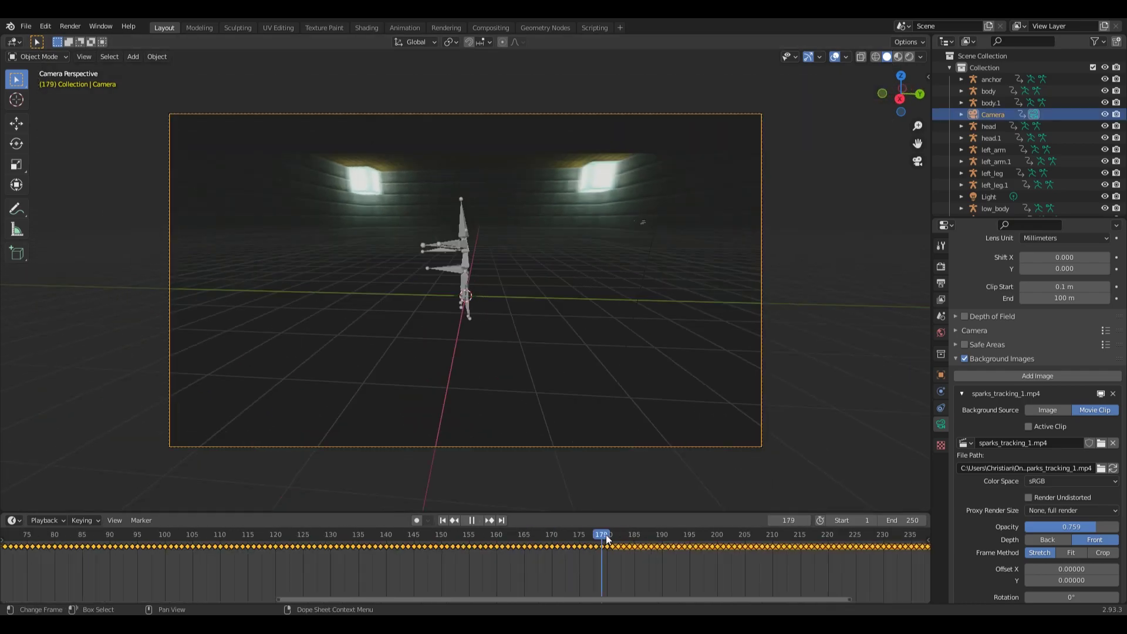
# Step: Pause the animation at frame 182 and inspect the Camera to View lock option in the viewport's view settings
pyautogui.press('space')
pyautogui.scroll(5, 555, 374)
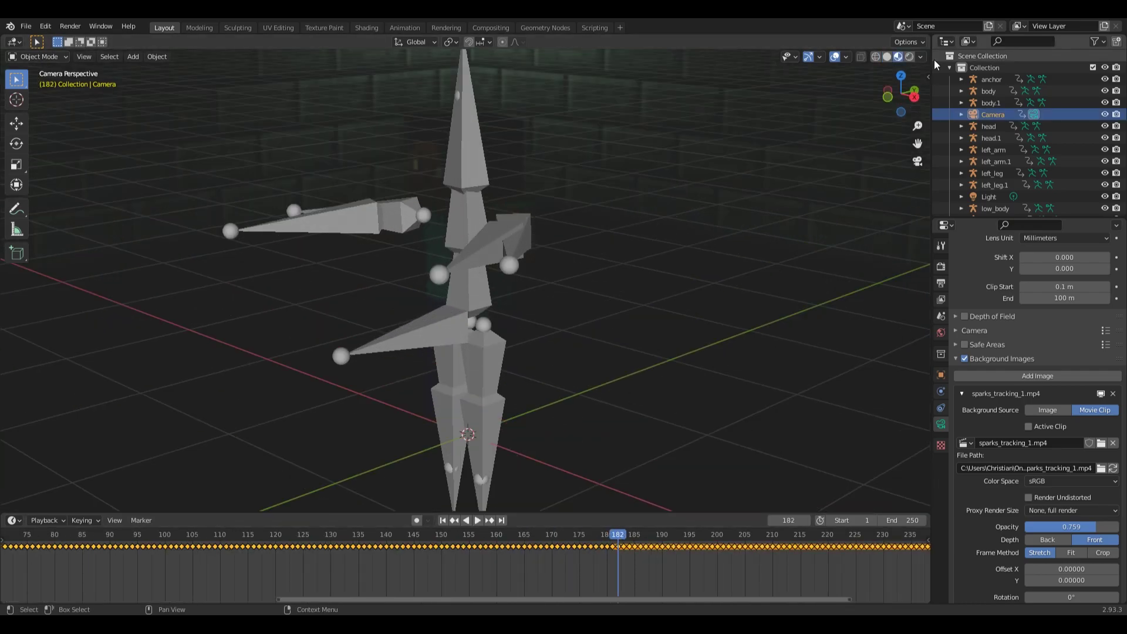
pyautogui.click(928, 77)
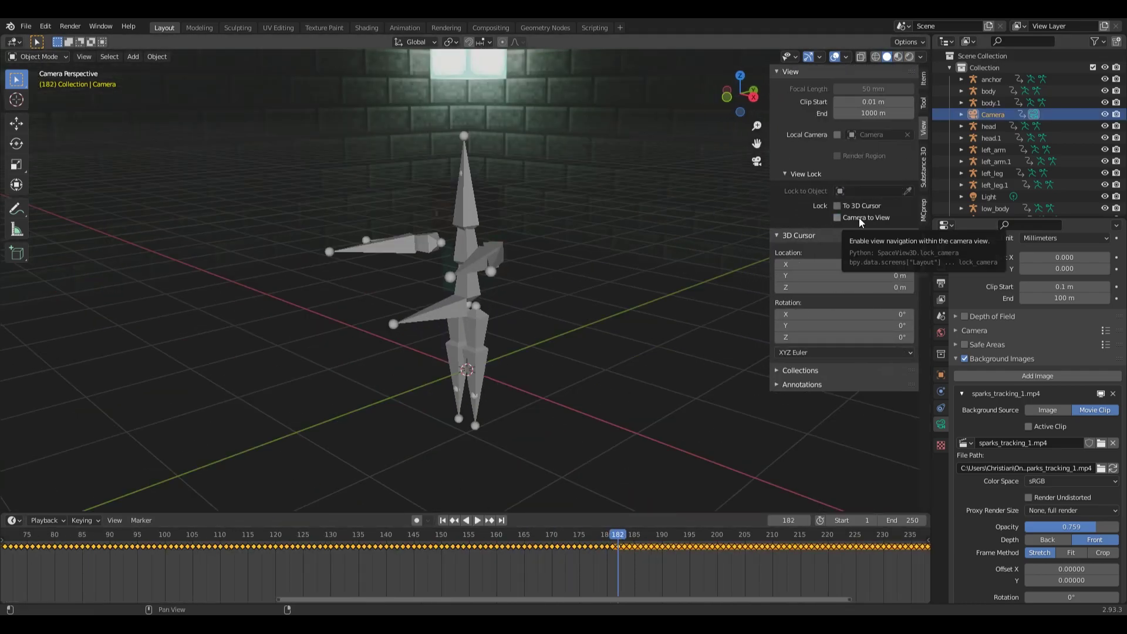
pyautogui.click(837, 217)
pyautogui.press('Home')
pyautogui.click(785, 174)
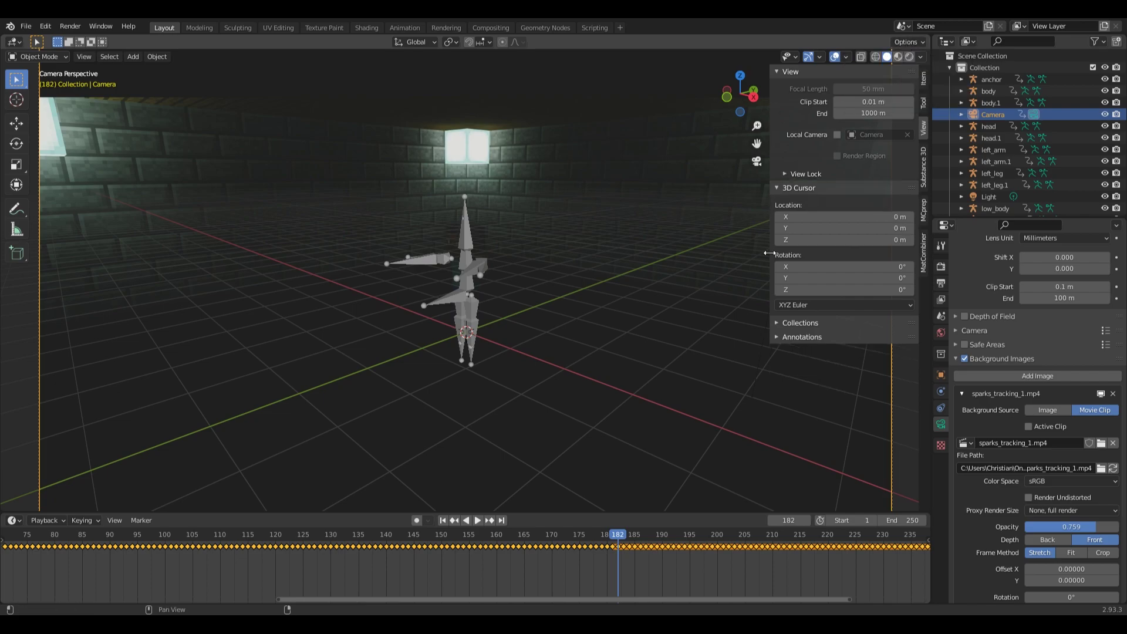
pyautogui.press('n')
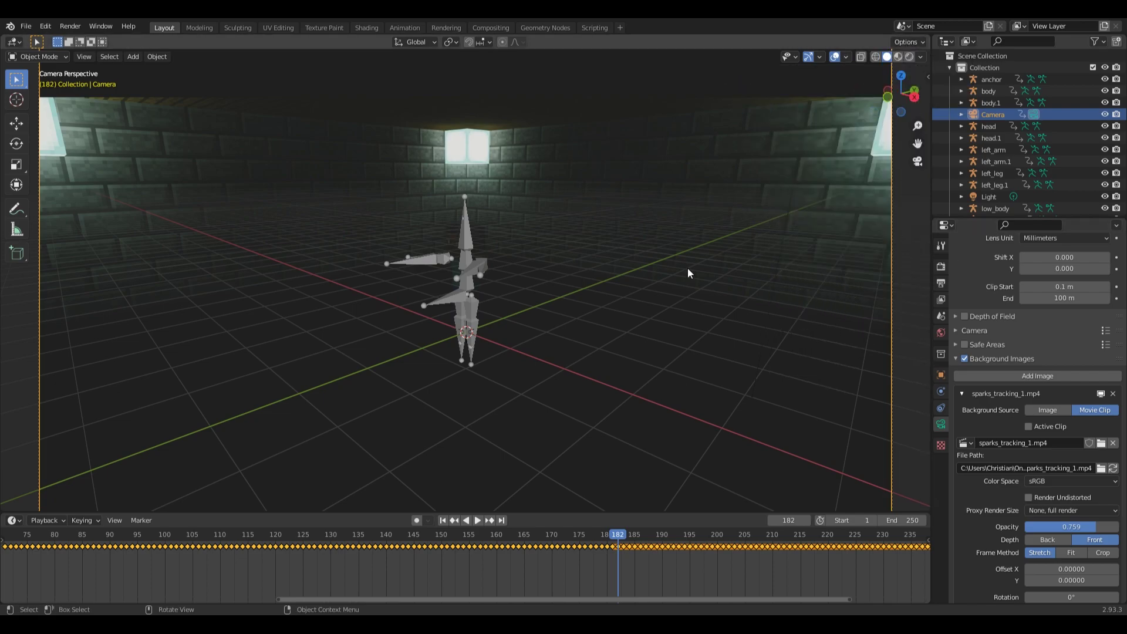
# Step: Resume playback to examine the tracked armatures up close through the camera
pyautogui.scroll(5, 688, 268)
pyautogui.press('space')
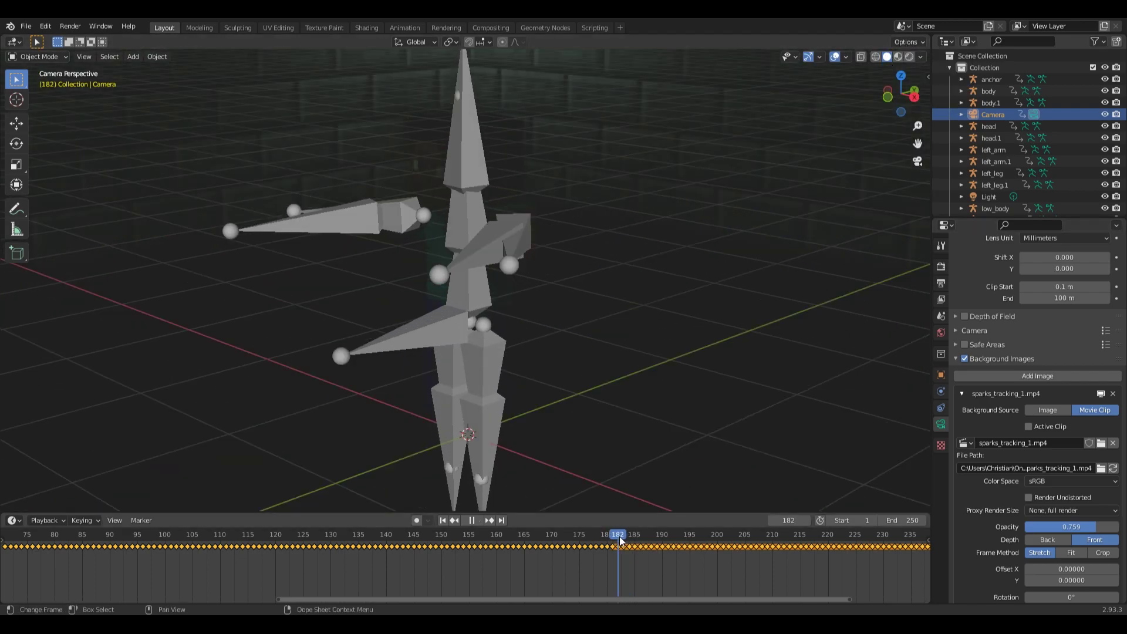
# Step: Stop playback and switch the render engine to Cycles with motion blur enabled, positioned at End on Frame with a 1.00 shutter
pyautogui.moveTo(620, 540); pyautogui.dragTo(850, 550)
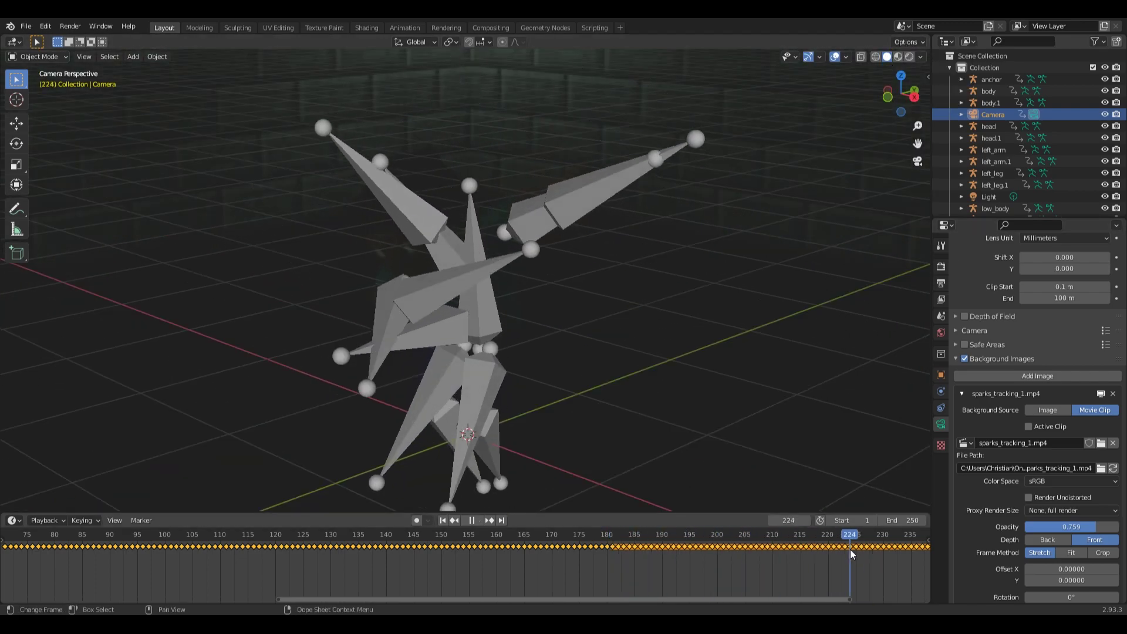
pyautogui.press('Escape')
pyautogui.press('Home')
pyautogui.click(941, 266)
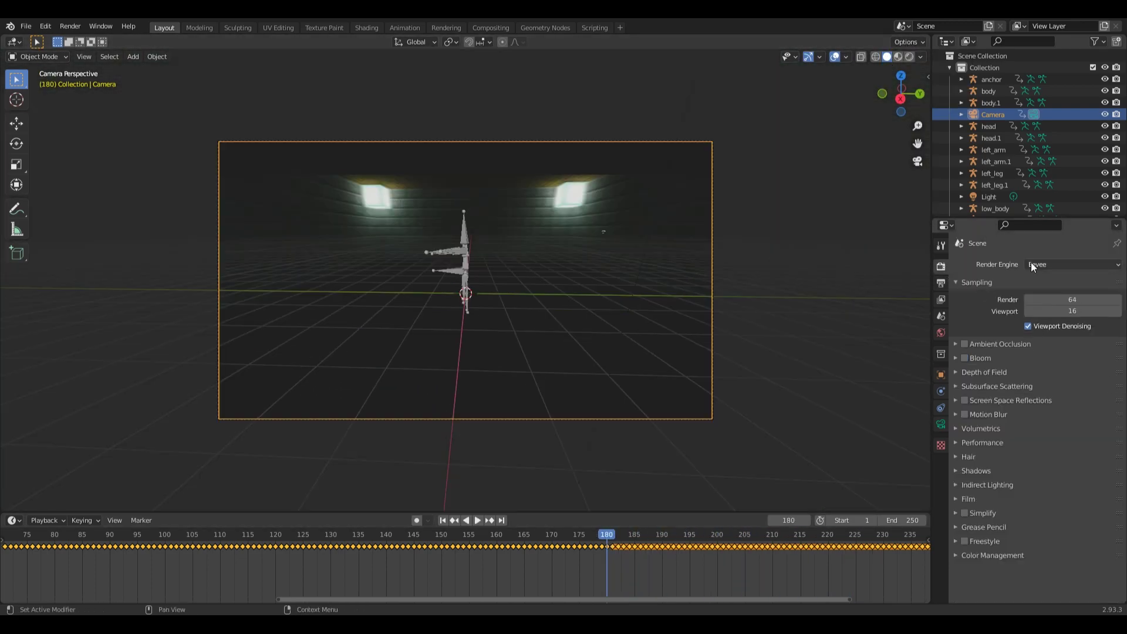
pyautogui.scroll(-10, 1009, 410)
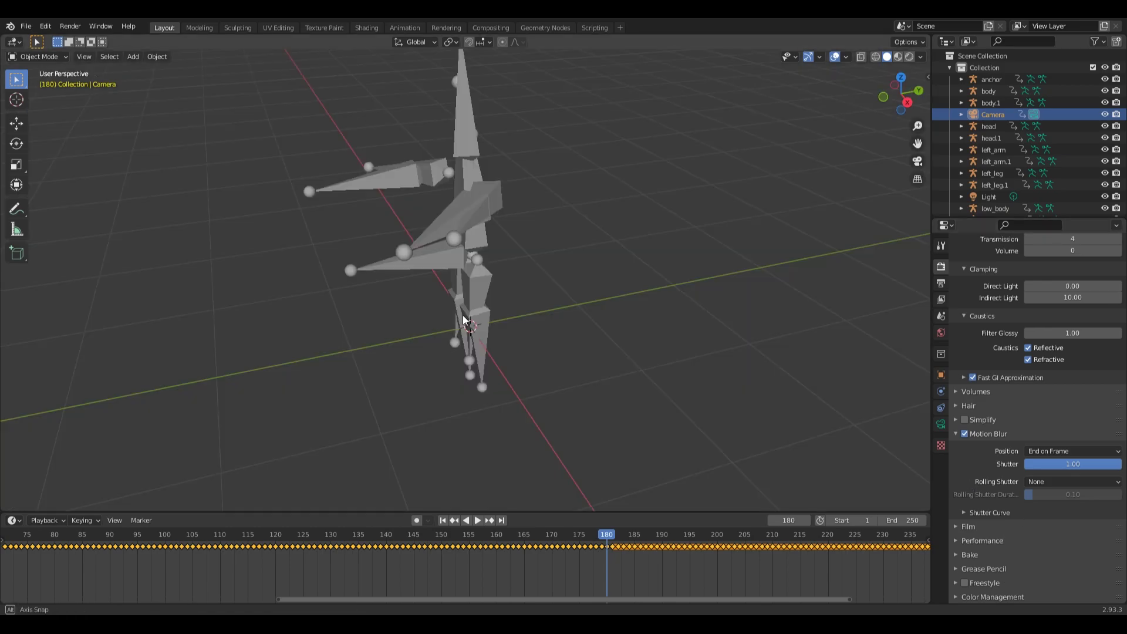
# Step: Import the tracking2 room model and position it around the armatures at X 0.5 m, Y 0.5 m, Z -1 m
pyautogui.click(26, 27)
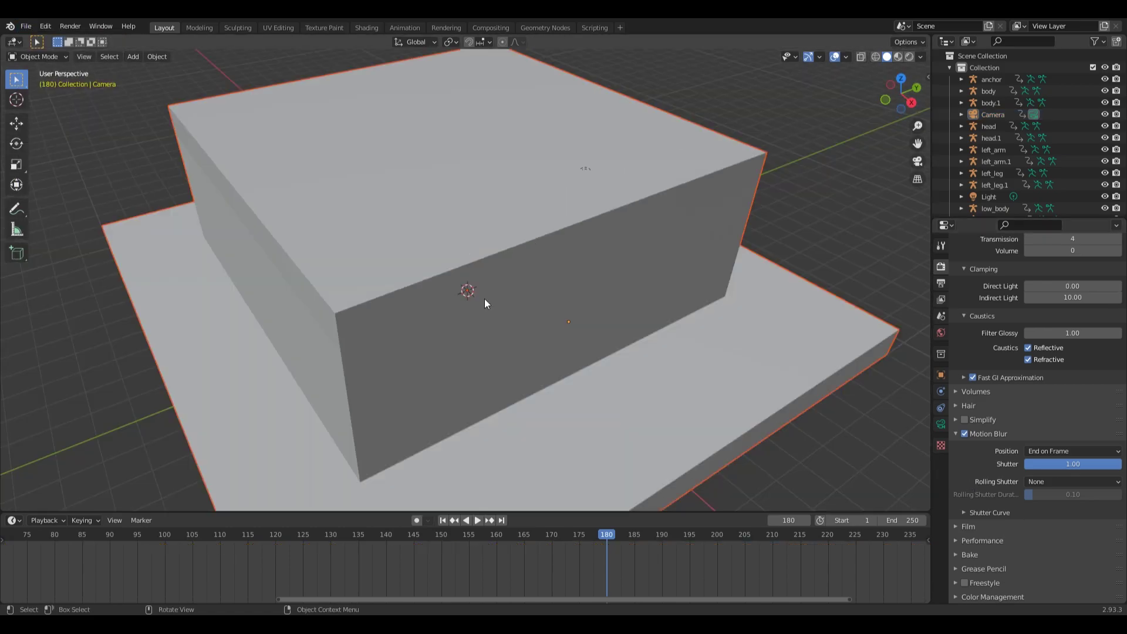
pyautogui.press('KP_3')
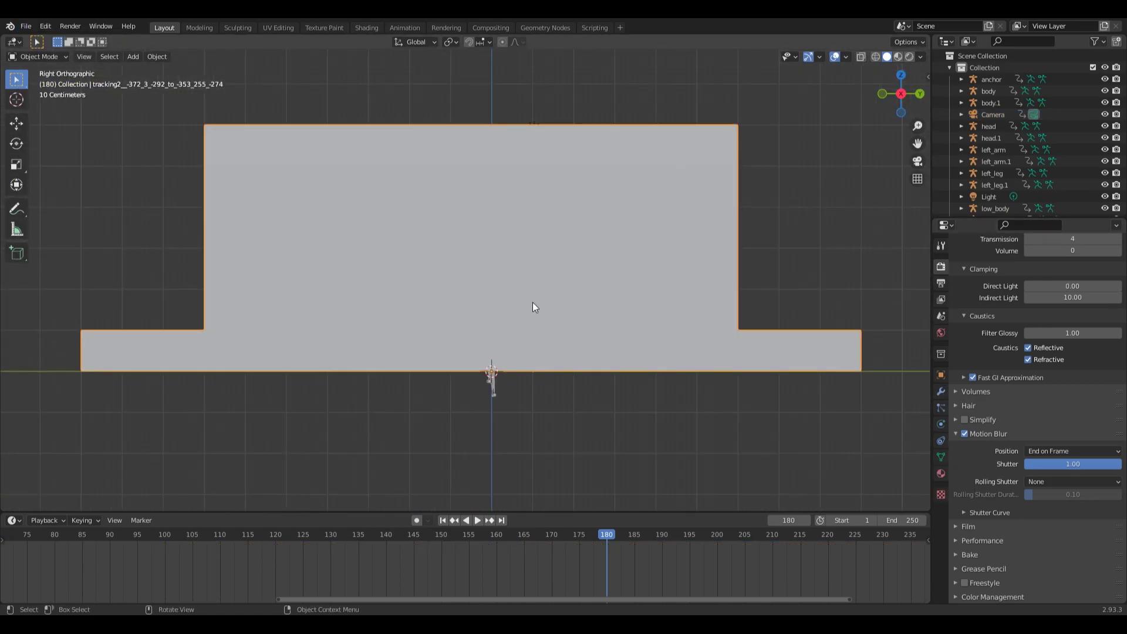
pyautogui.scroll(-3, 547, 290)
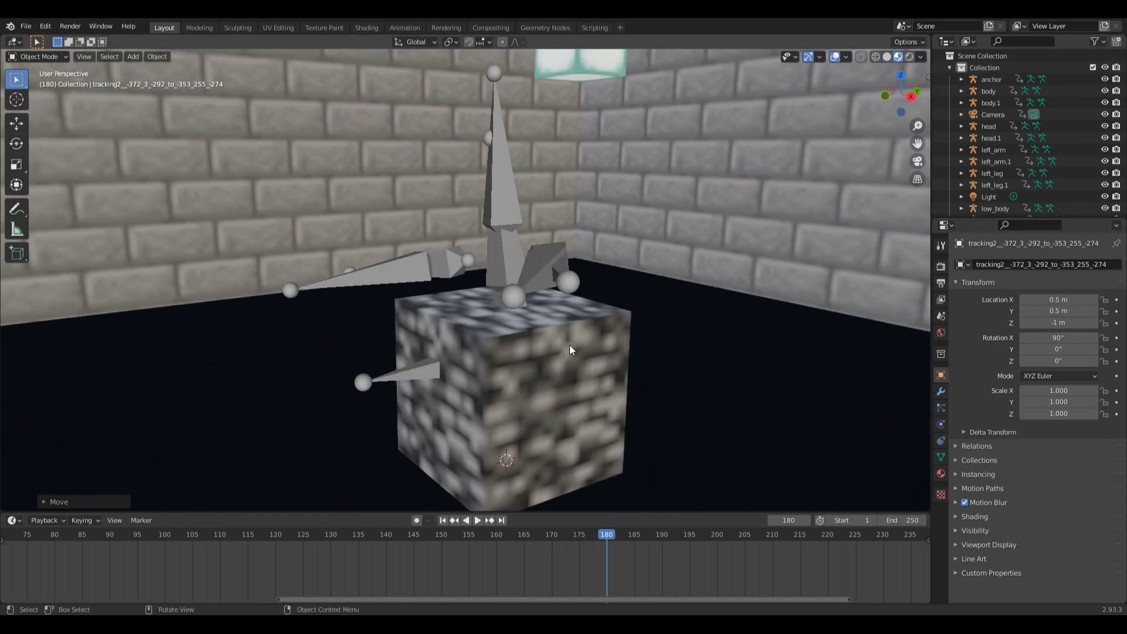
pyautogui.press('Tab')
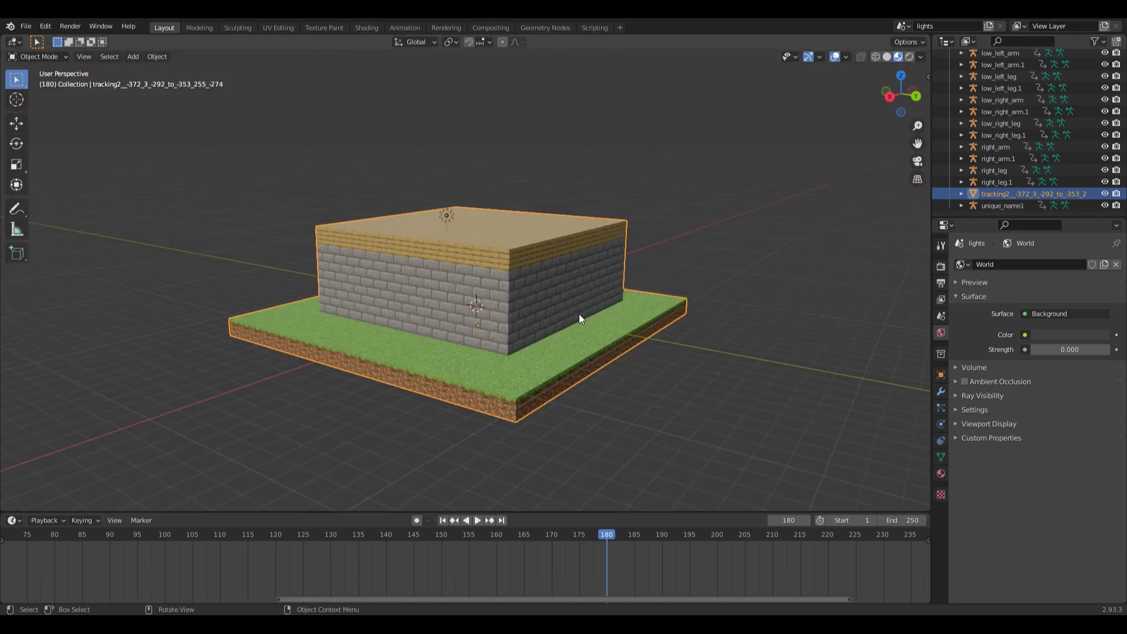
# Step: Delete the duplicate tracker armatures and move the remaining ones into a new collection named morphtracker
pyautogui.press('Delete')
pyautogui.moveTo(975, 218); pyautogui.dragTo(974, 240)
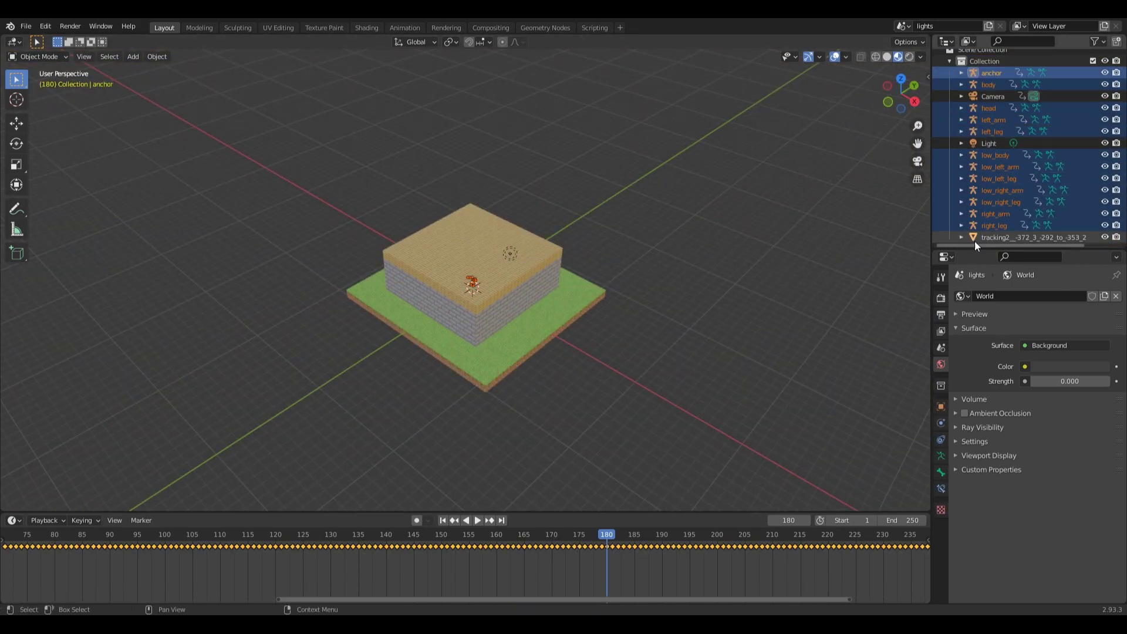
pyautogui.moveTo(974, 240); pyautogui.dragTo(972, 248)
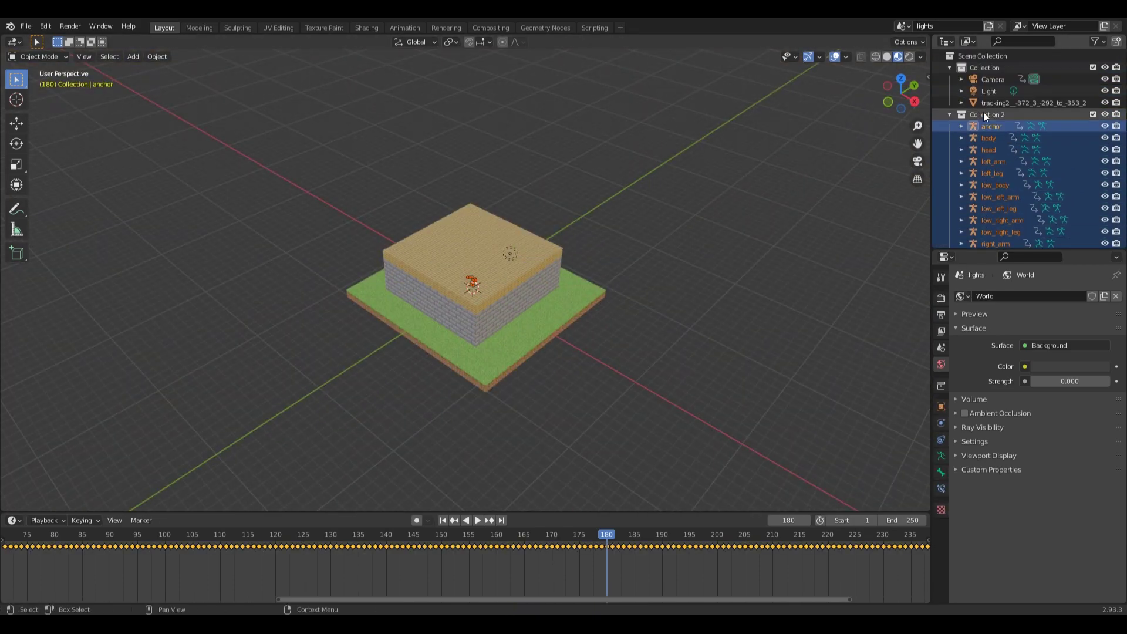
pyautogui.doubleClick(984, 113)
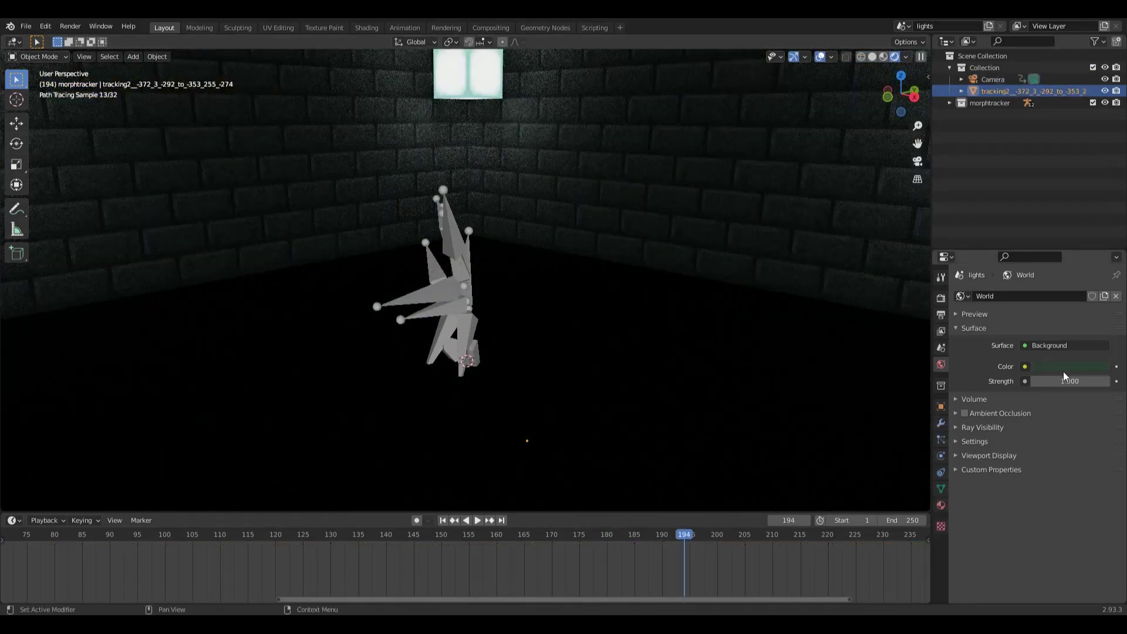
# Step: Change the world background colour to a green tone and return the viewport to solid shading
pyautogui.click(1066, 367)
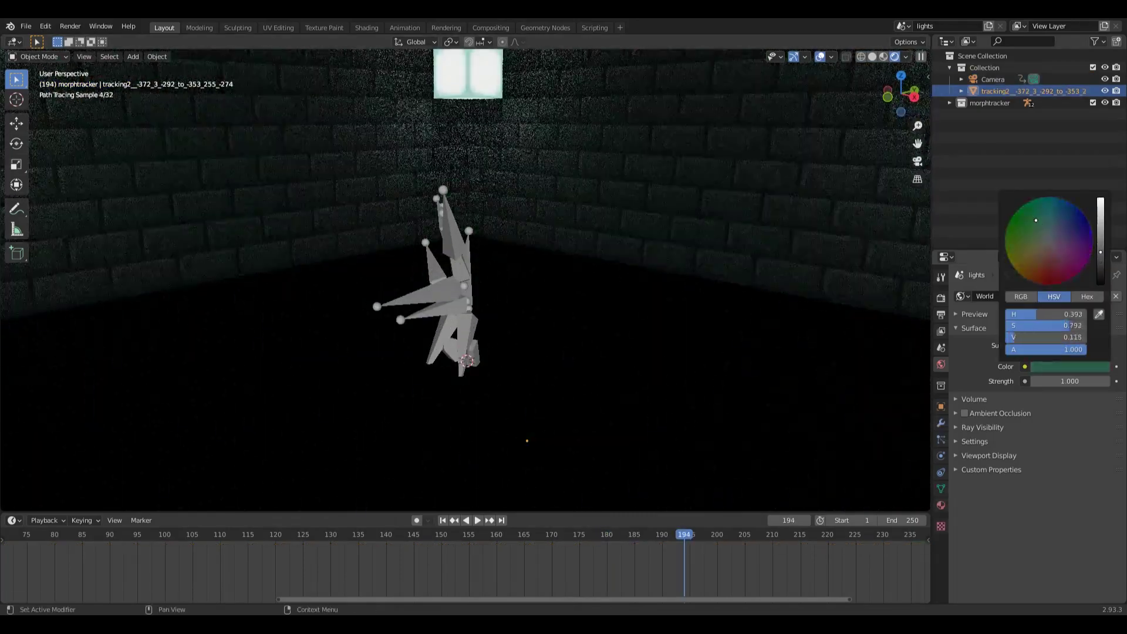
pyautogui.press('z')
pyautogui.click(770, 238)
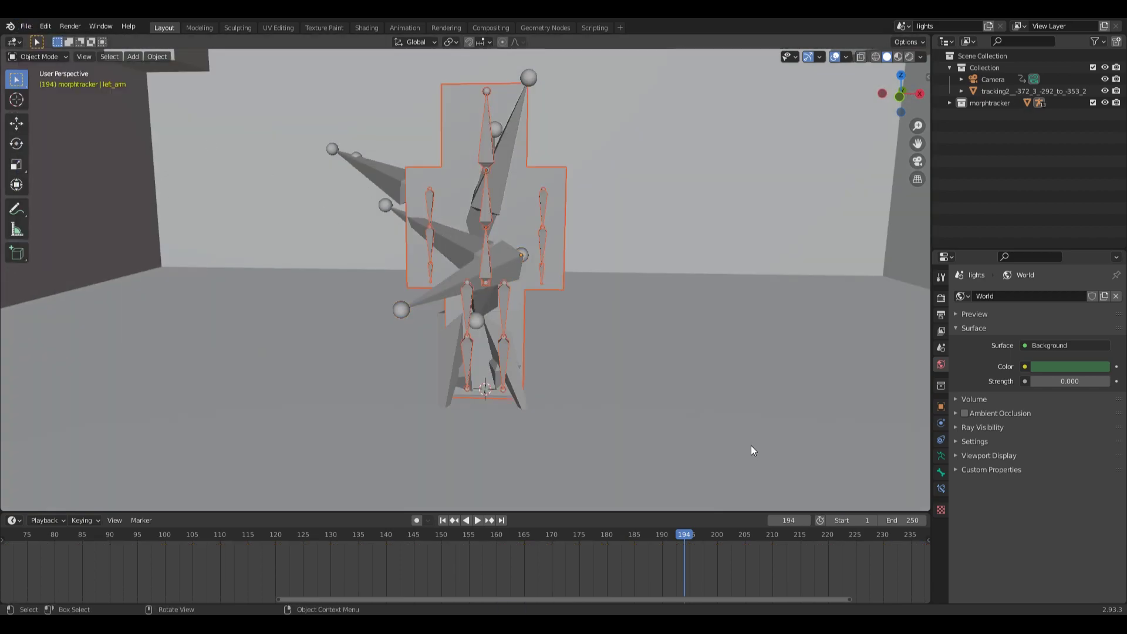
# Step: Adjust the material of the imported character's body mesh so that its skin texture shows
pyautogui.click(941, 504)
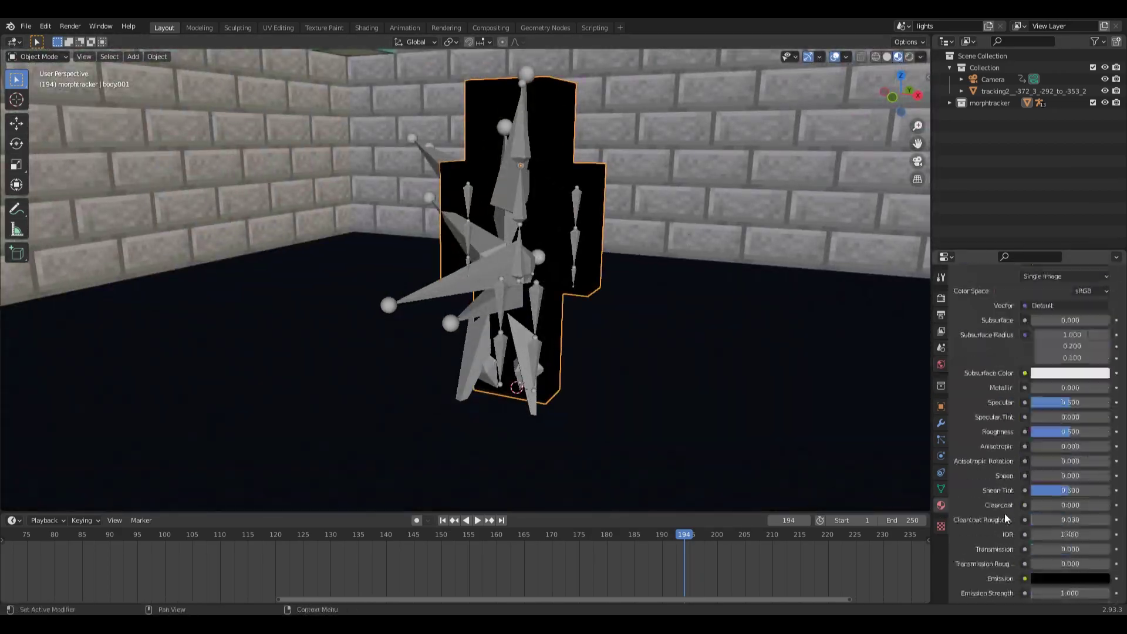
pyautogui.scroll(-10, 1004, 514)
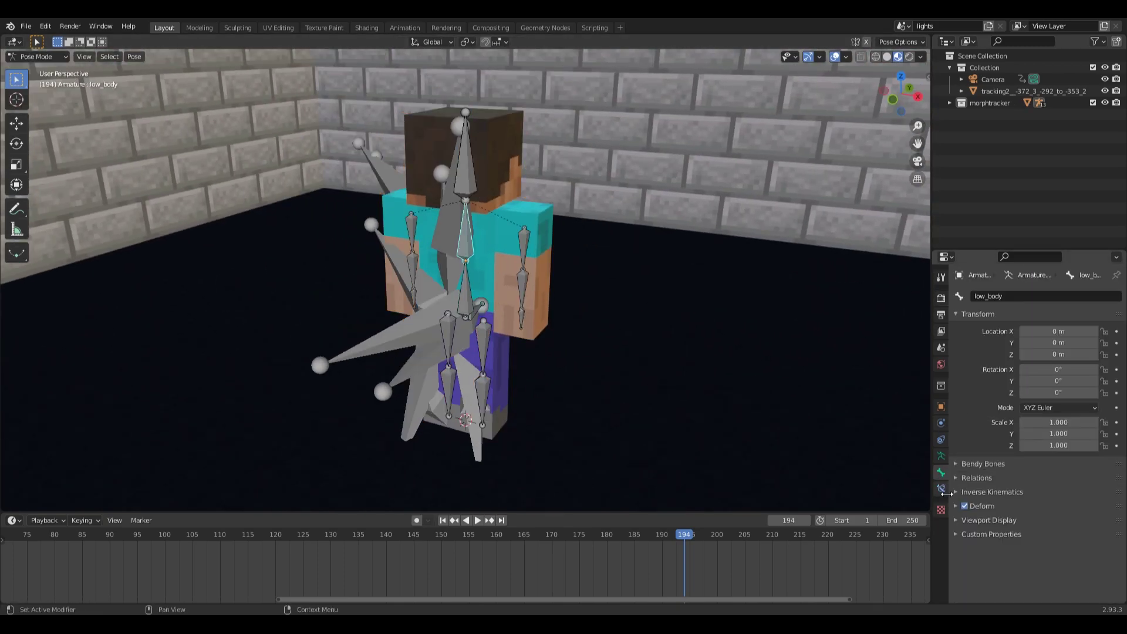
# Step: Add Copy Transforms constraints to the character's low_body and right_arm bones, targeting the matching tracker armatures
pyautogui.click(1053, 348)
pyautogui.click(998, 366)
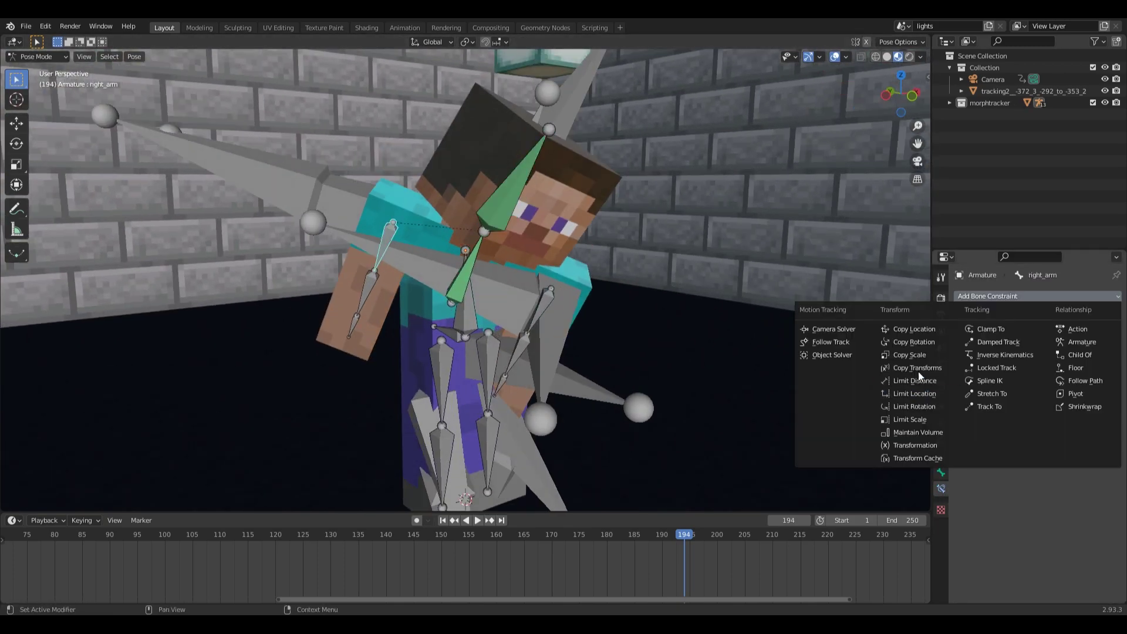
pyautogui.click(901, 368)
pyautogui.click(1063, 334)
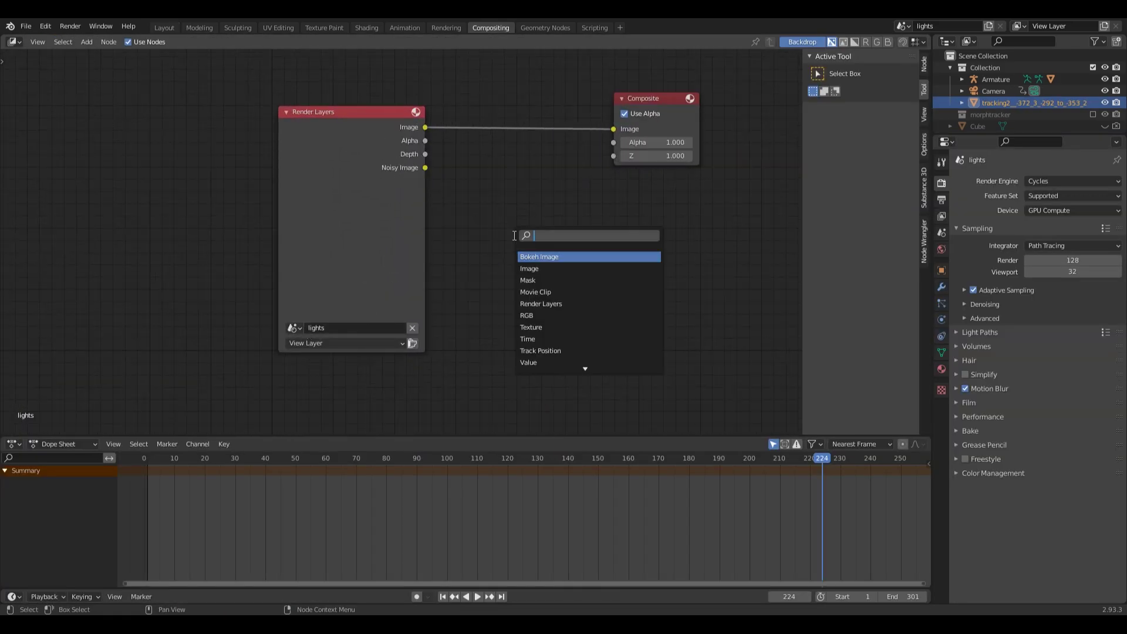
# Step: Composite the lights render with the recorded movie clip through an Add node connected to a Viewer
pyautogui.click(458, 332)
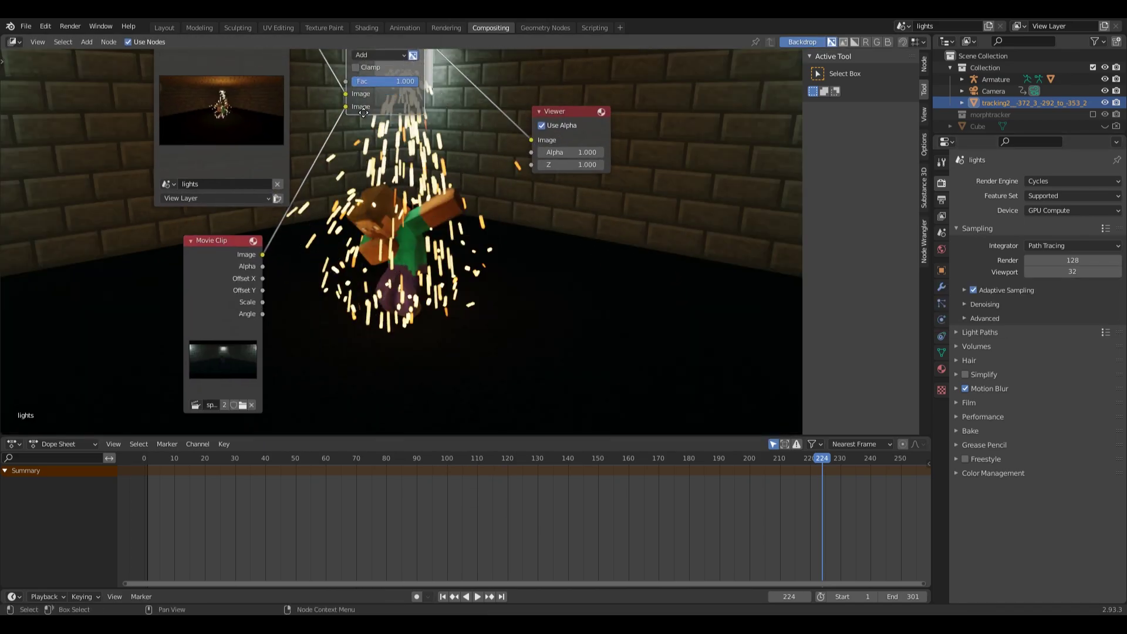
pyautogui.moveTo(410, 232); pyautogui.dragTo(351, 143)
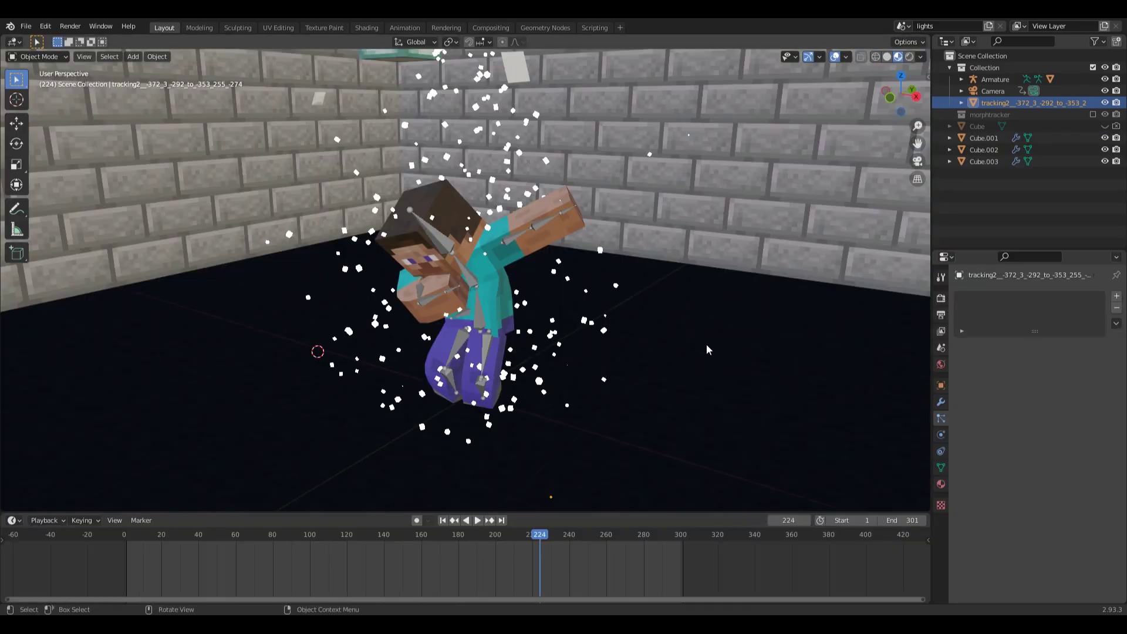
# Step: Name the three particle objects emitter1, emitter2 and emitter3, and place a cylinder blade in each of the character's hands
pyautogui.click(994, 334)
pyautogui.press('Up')
pyautogui.press('Up')
pyautogui.press('Up')
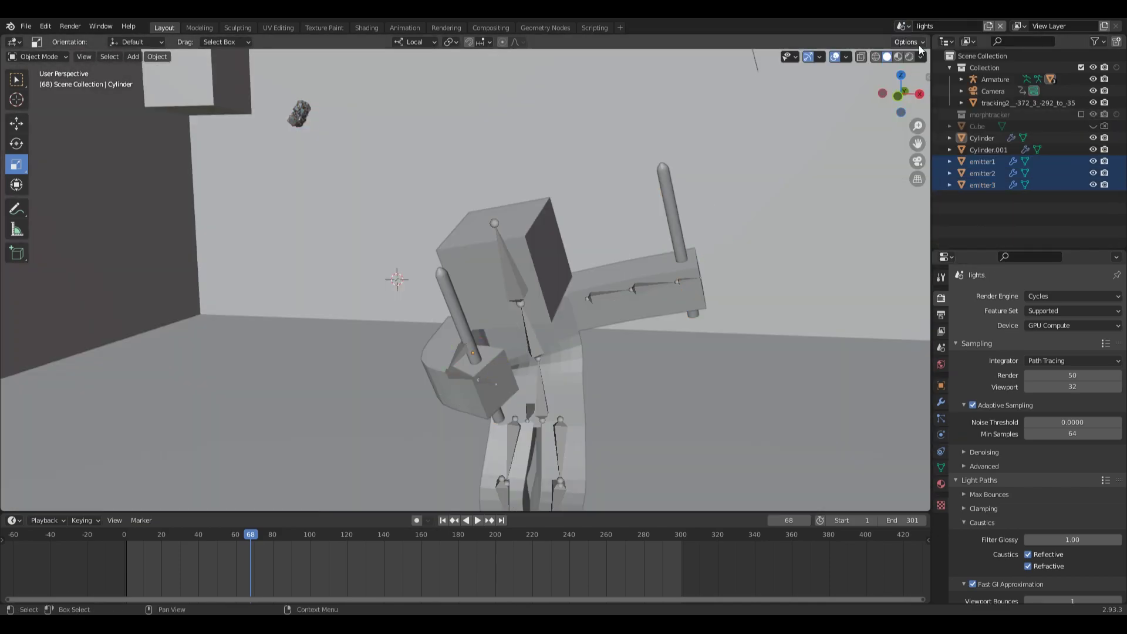
# Step: Remove the emptied Collection and attach a scaled-down monkey head to the tip of the raised cylinder
pyautogui.click(927, 43)
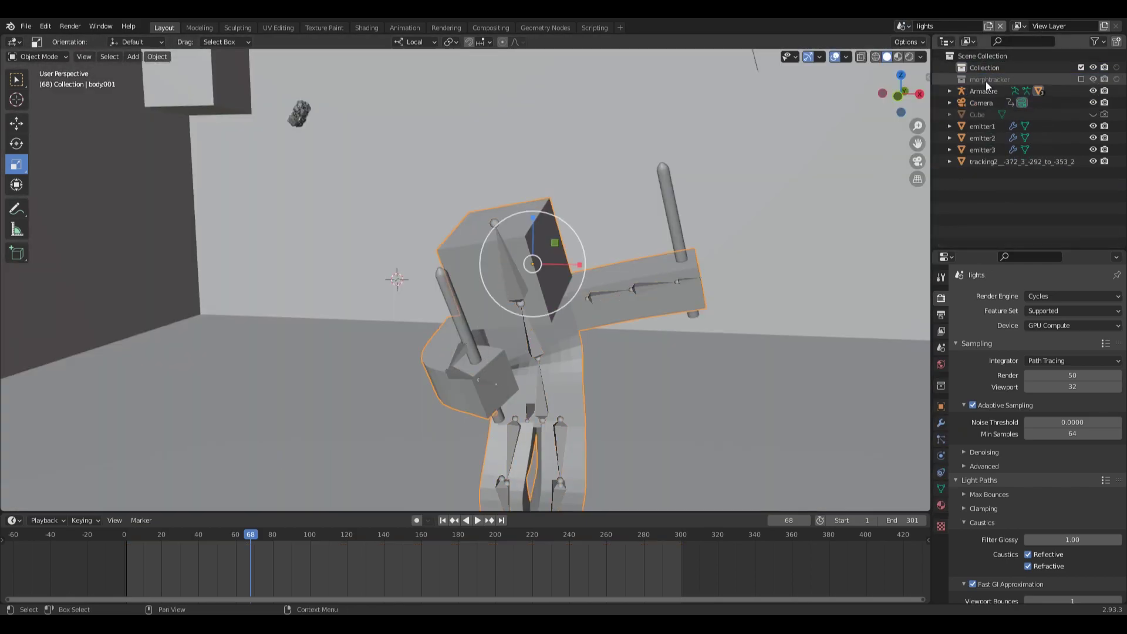
pyautogui.click(1000, 26)
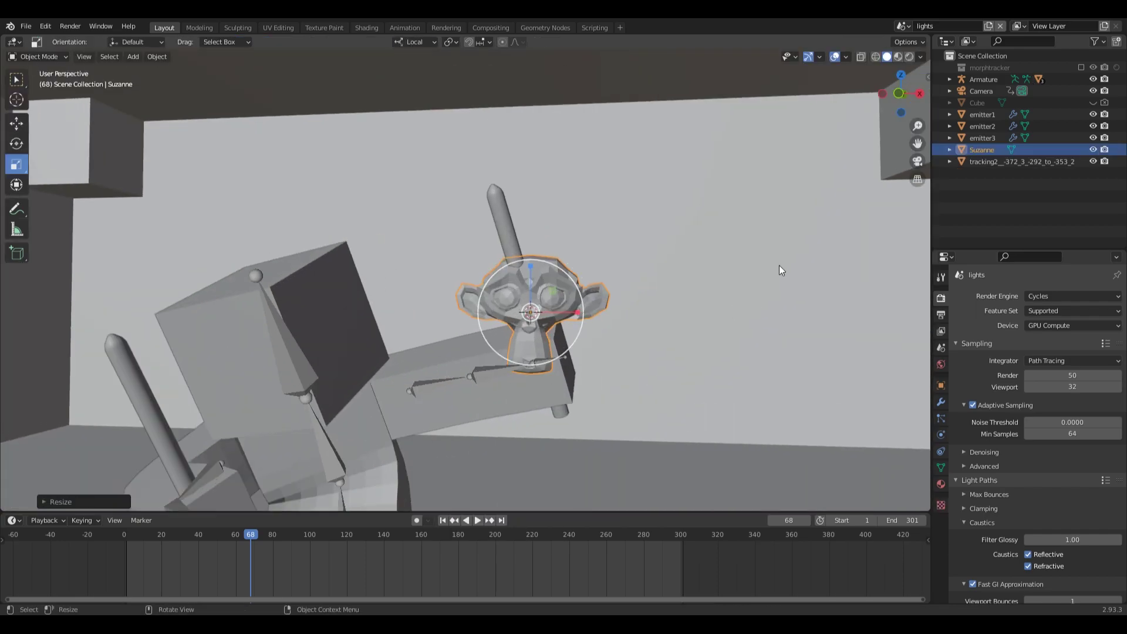
pyautogui.click(940, 452)
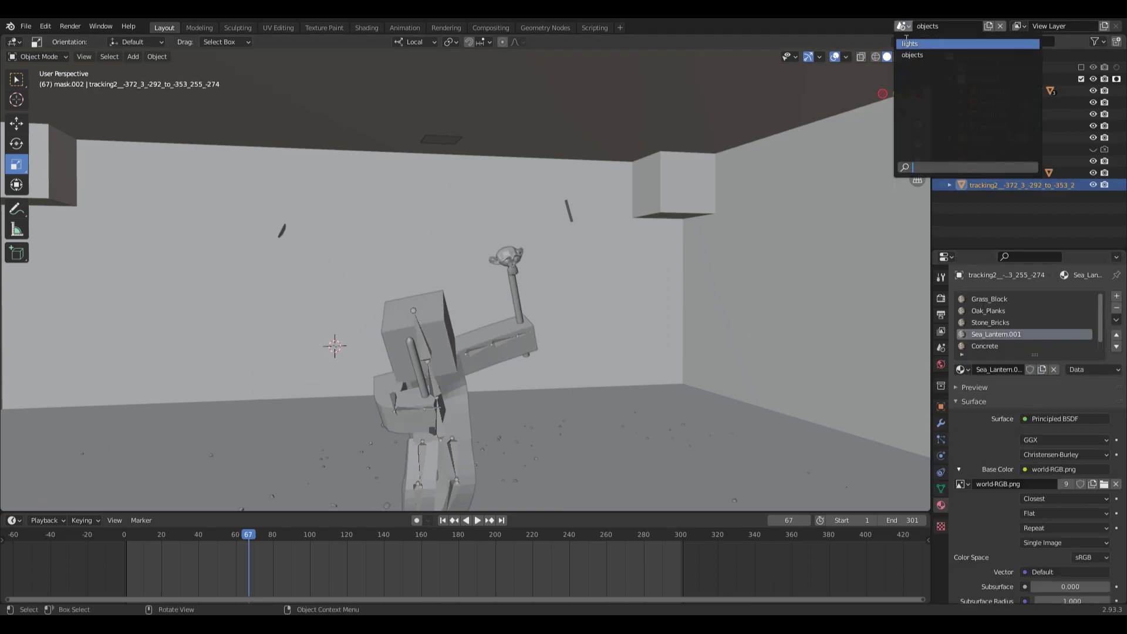
# Step: Switch to the lights scene and link the room model's Sea_Lantern.001 material slot to the object instead of its data
pyautogui.click(909, 43)
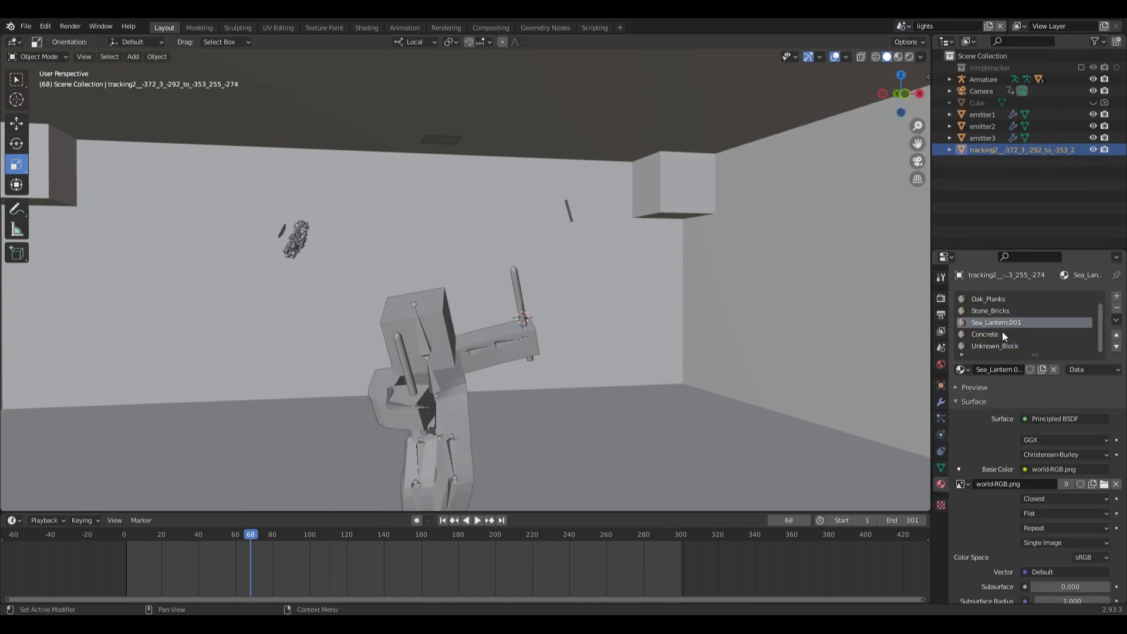
pyautogui.scroll(15, 1019, 415)
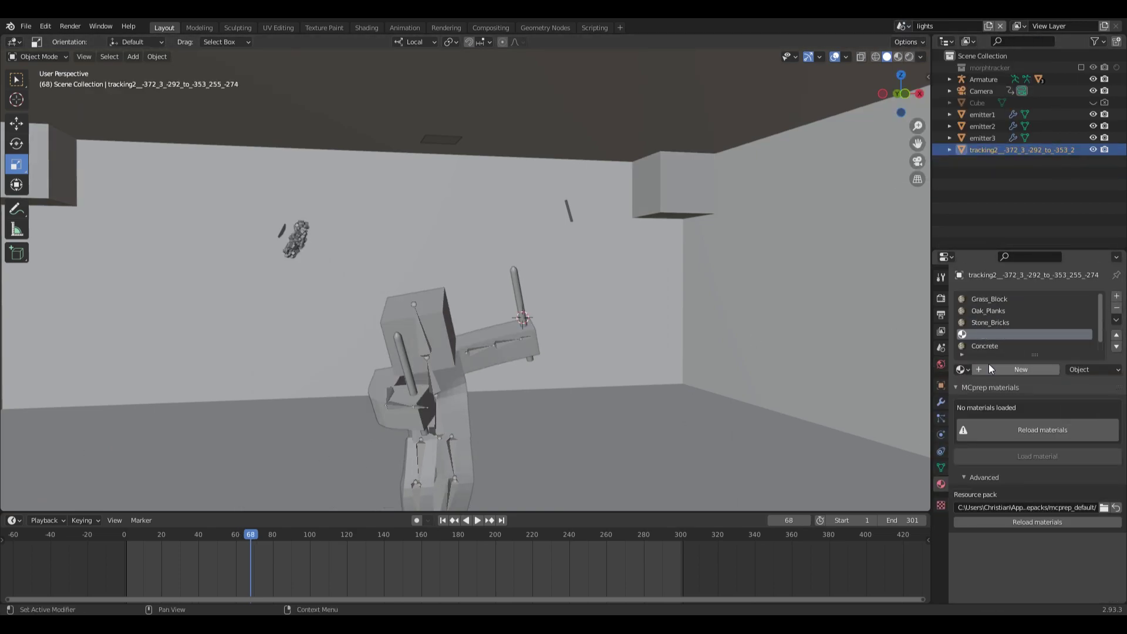
pyautogui.press('Return')
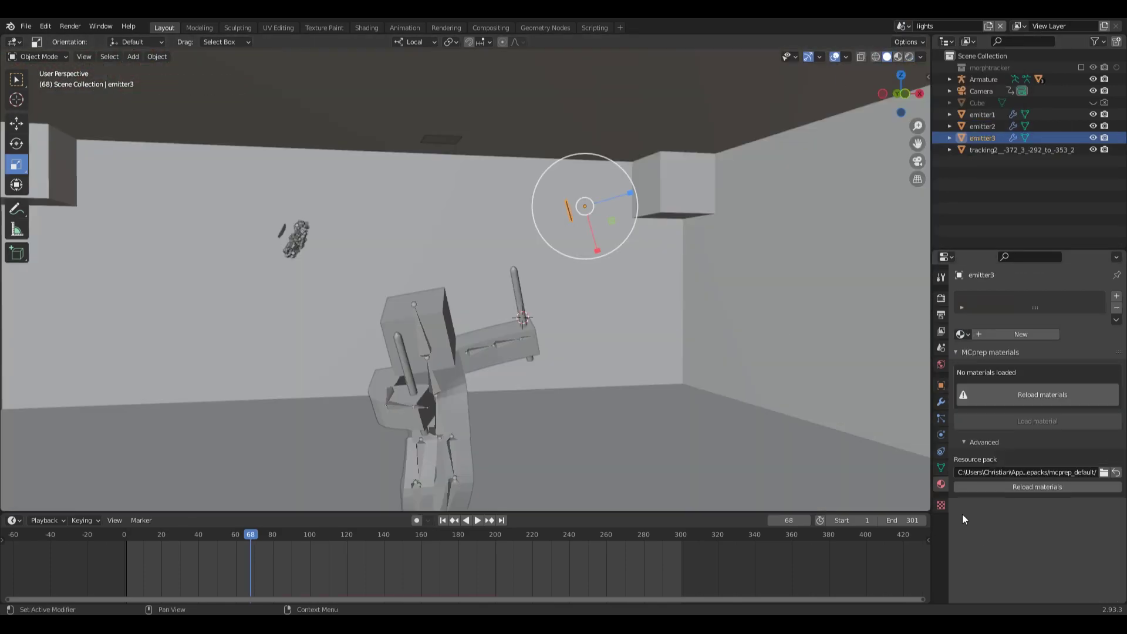
# Step: Review the emission and render settings of the spark emitters' particle systems
pyautogui.scroll(-5, 991, 446)
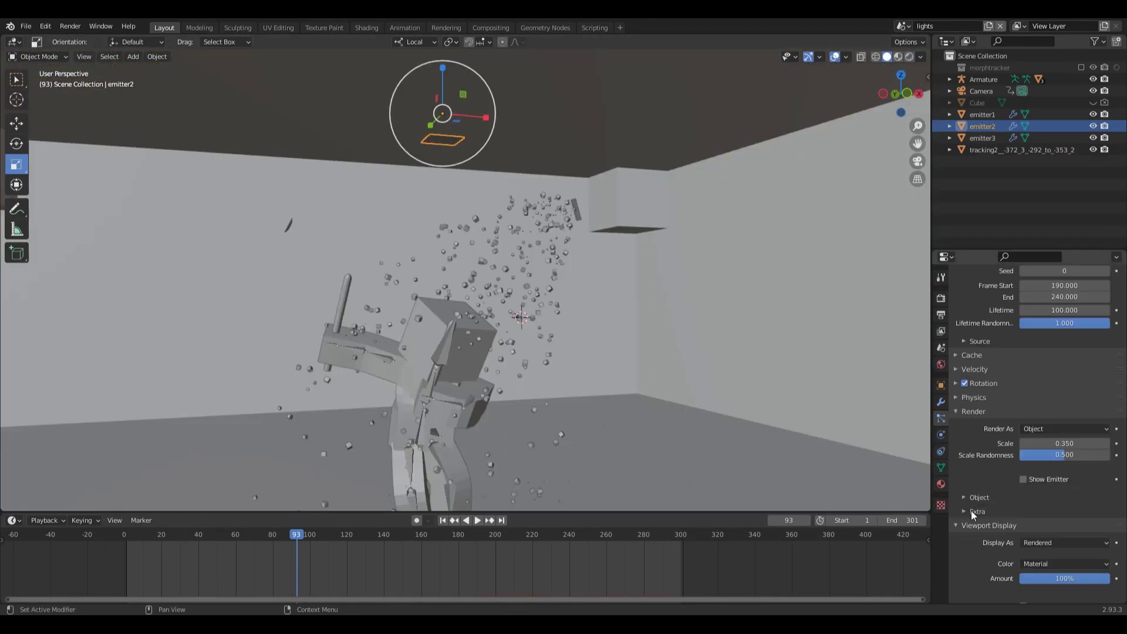
pyautogui.click(289, 228)
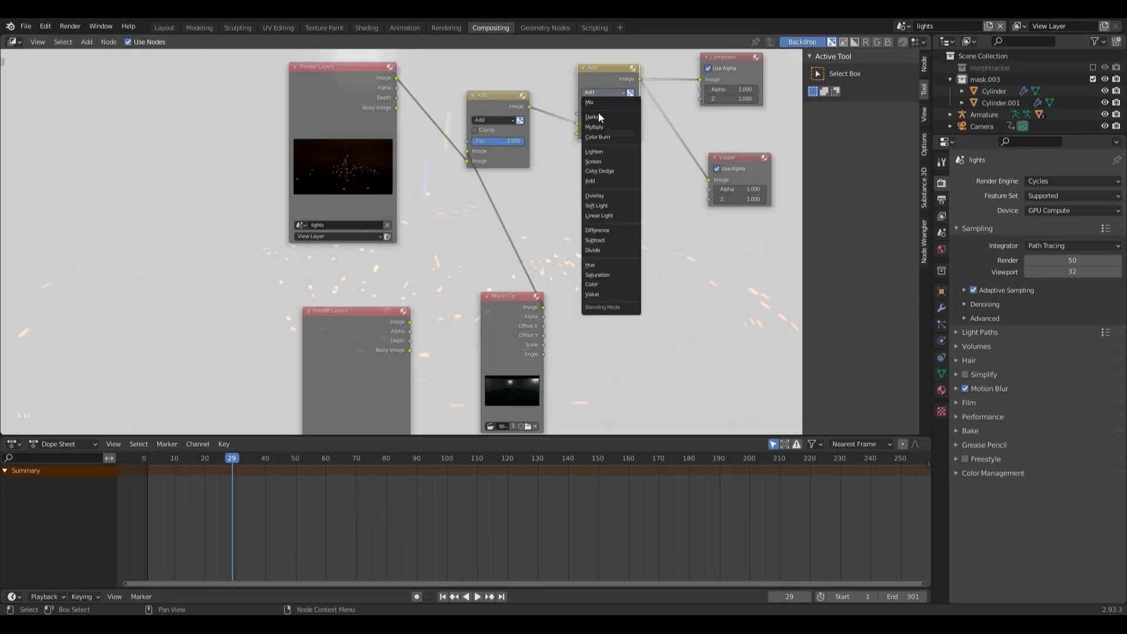
# Step: Set the second blend node to Mix, scale the viewer image to 0.700 with a Transform node, and rearrange the nodes
pyautogui.click(597, 111)
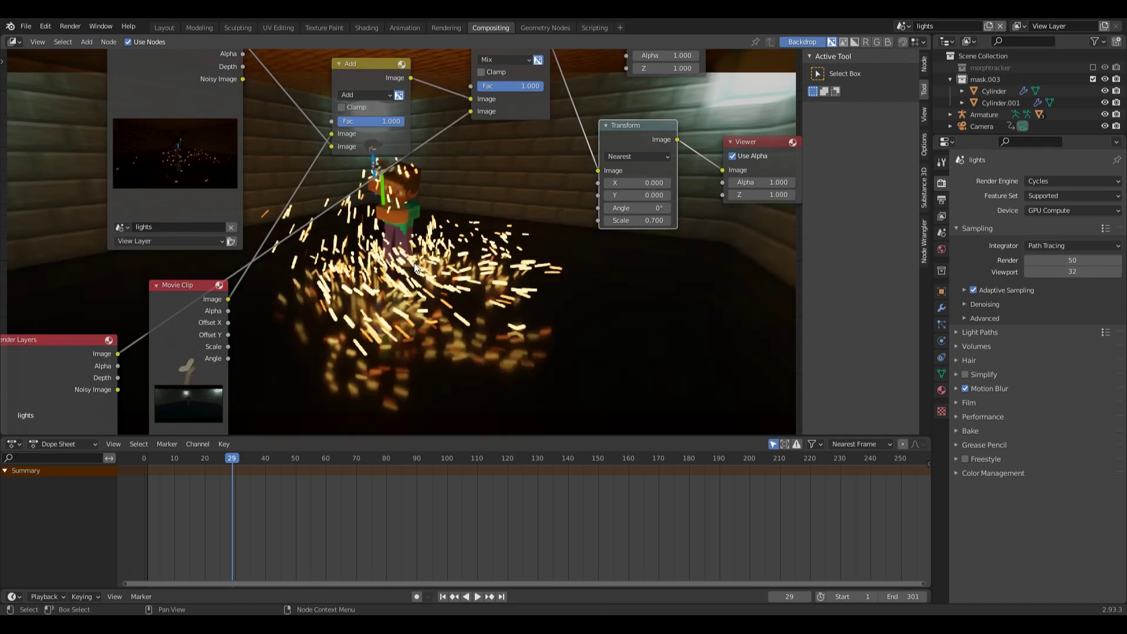
pyautogui.moveTo(388, 190); pyautogui.dragTo(301, 189)
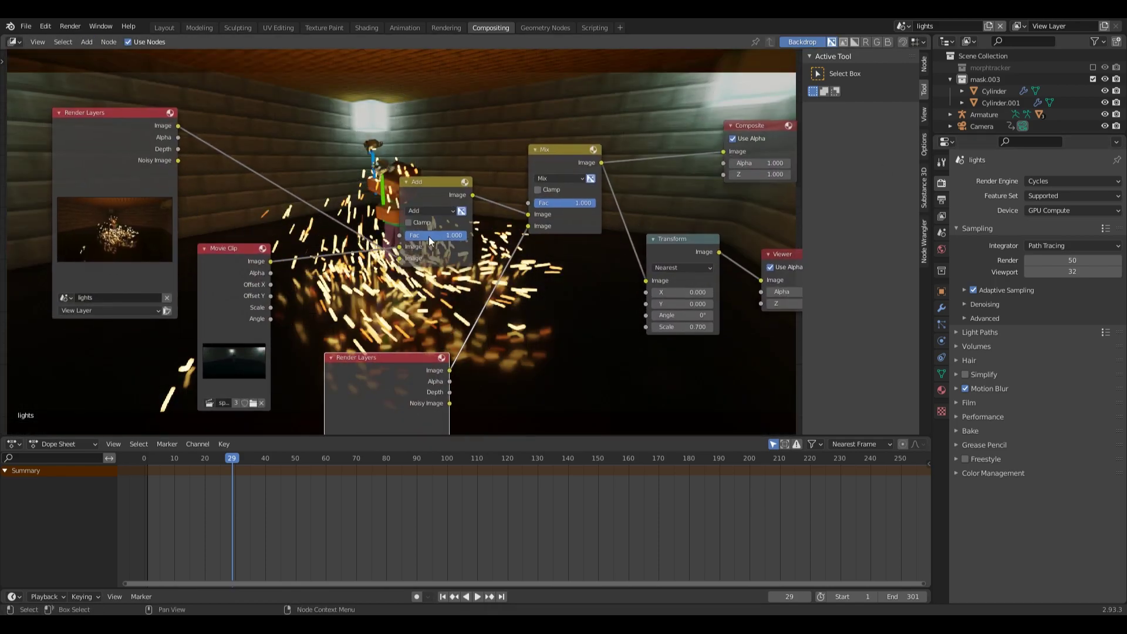